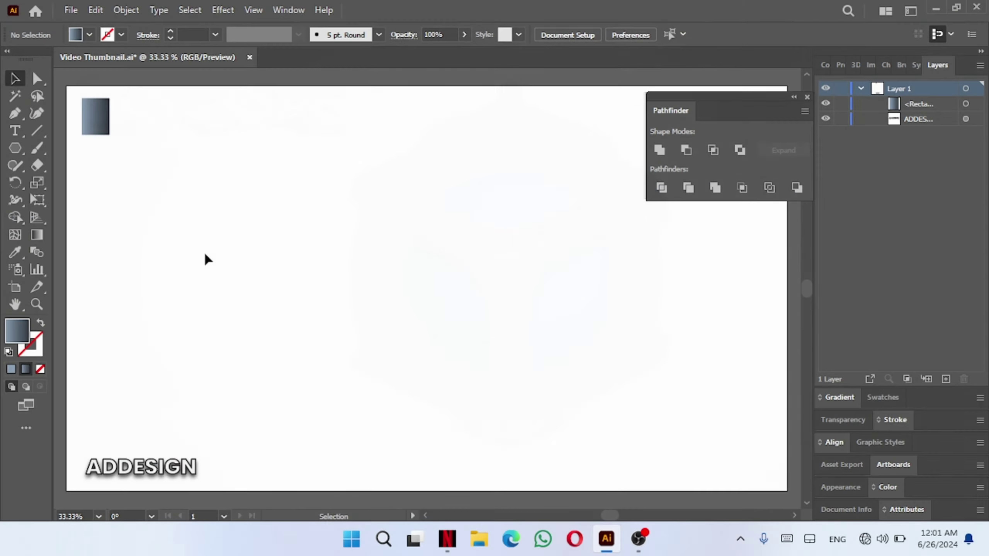
Step: Draw a hexagon rotated so a point faces up, and move it toward the page centre
drag(415, 265, 530, 293)
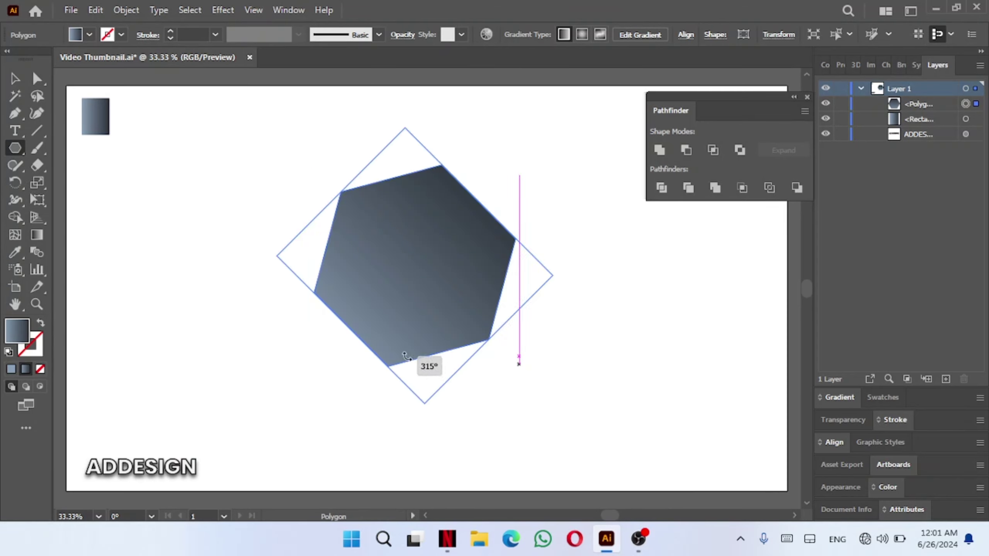
drag(521, 363, 389, 342)
key(v)
drag(417, 282, 439, 255)
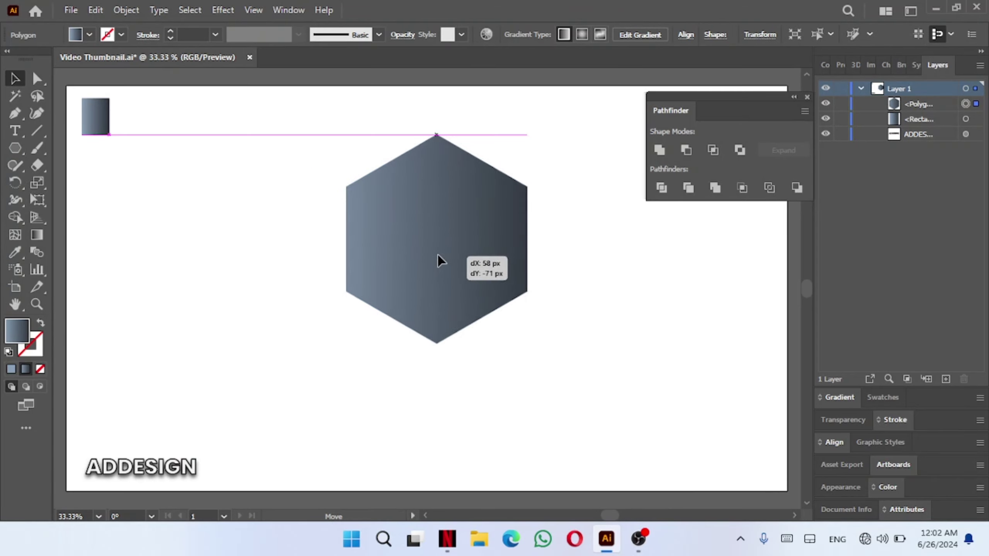
Step: Fill the hexagon with a vertical gradient, dark at top and lighter blue-grey below
click(37, 235)
mouse_move(437, 421)
mouse_down()
mouse_move(438, 136)
mouse_move(437, 150)
mouse_up()
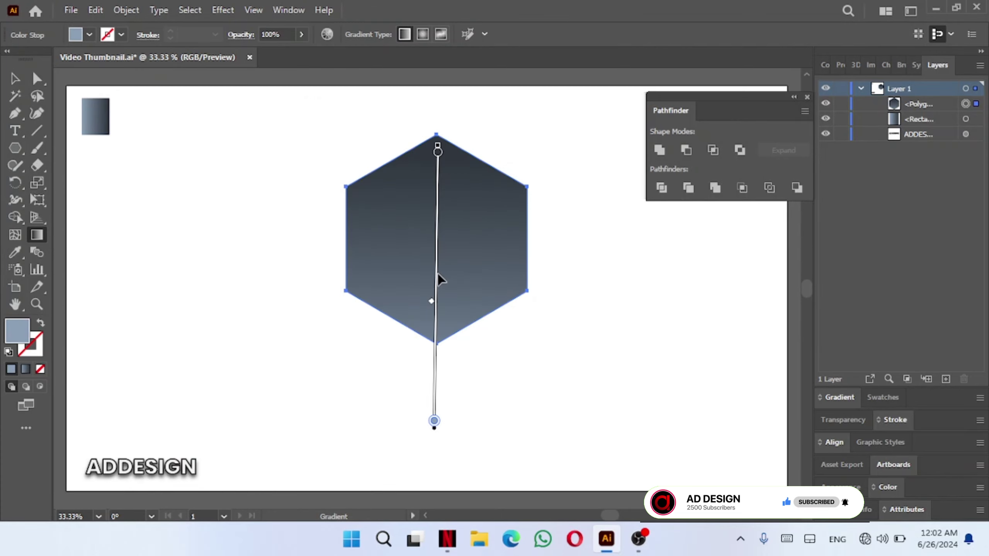
drag(438, 275, 439, 246)
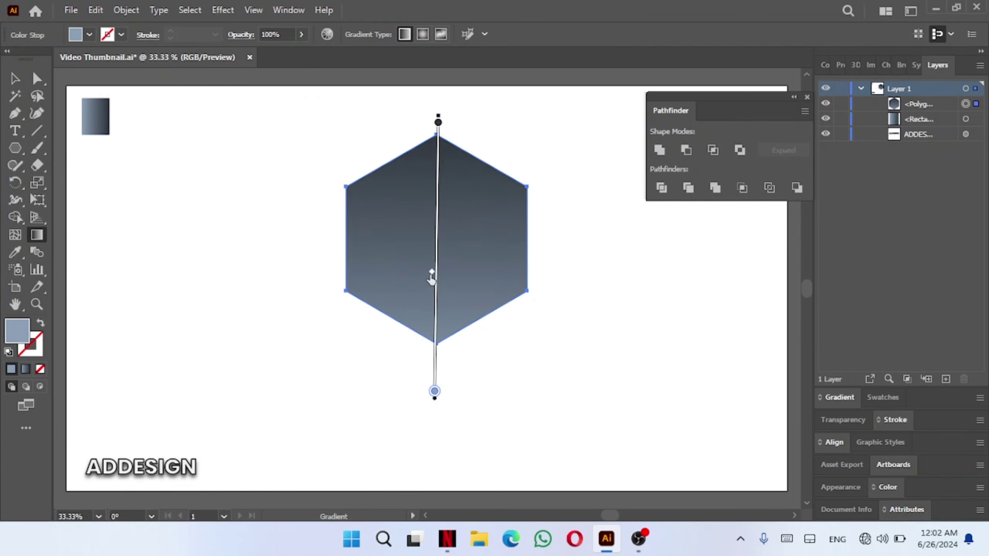
key(v)
click(502, 388)
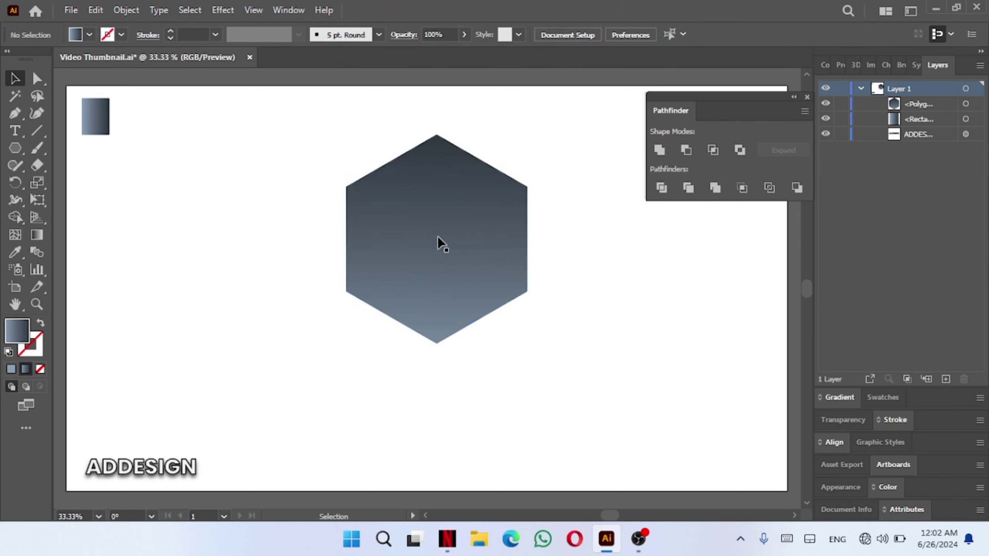
click(438, 239)
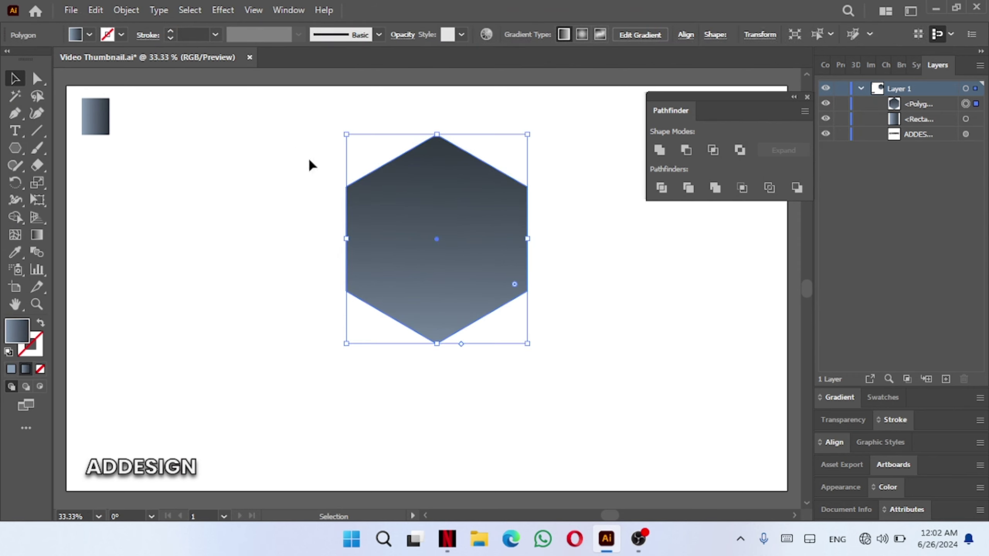
Step: Paste a copy of the hexagon in front and move it straight down to overlap
click(95, 16)
click(121, 81)
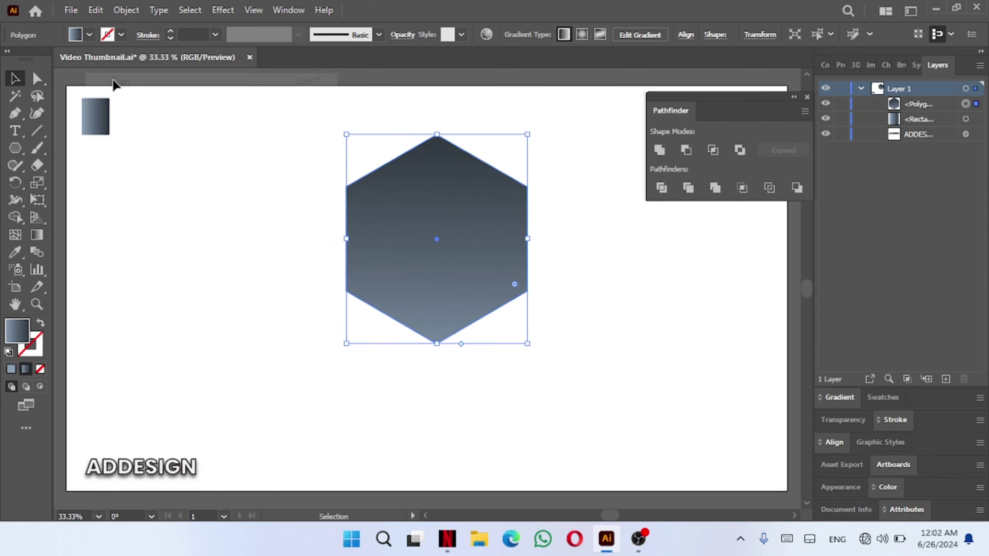
click(97, 18)
click(136, 112)
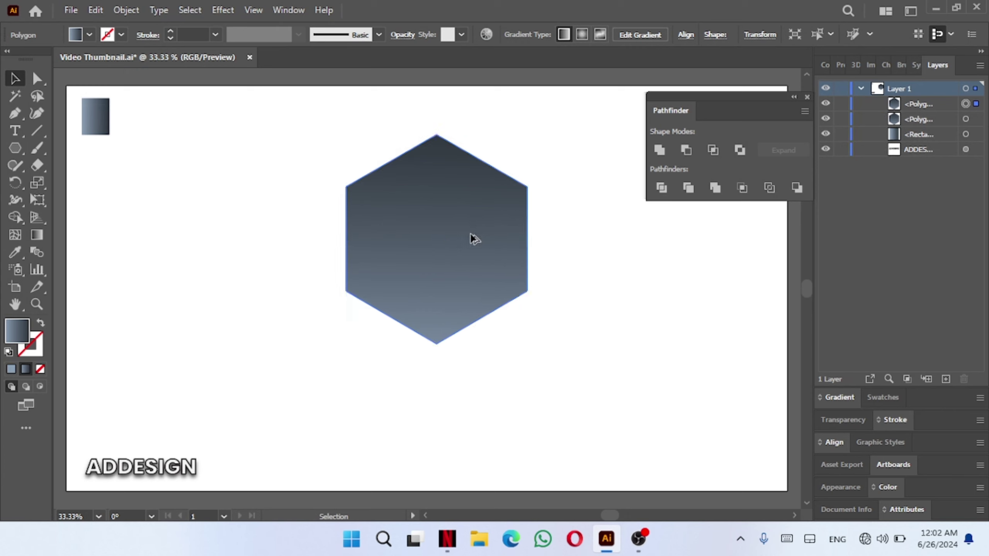
drag(473, 236, 471, 329)
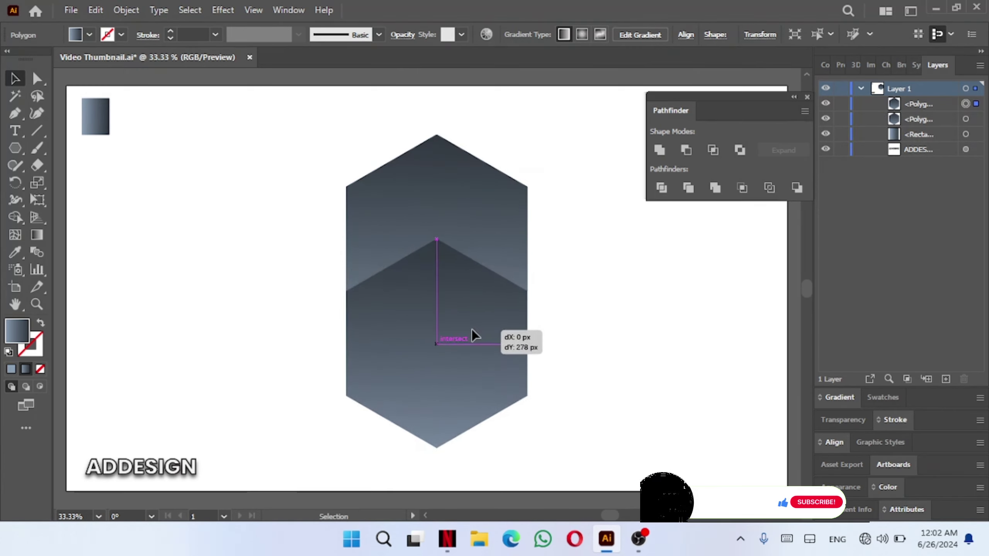
Step: Intersect the two hexagons into a single diamond and move it up
shift+click(434, 193)
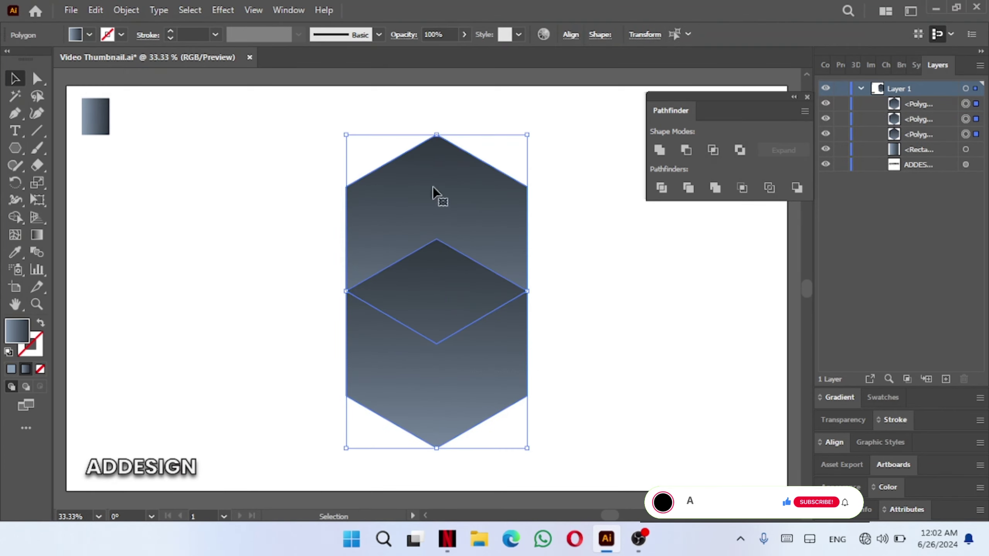
click(713, 151)
click(588, 291)
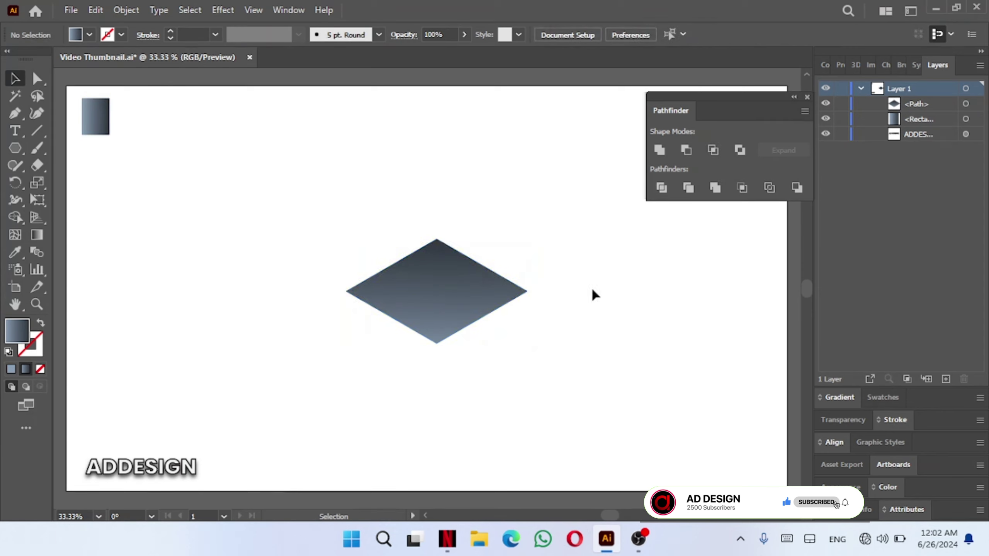
drag(477, 288, 477, 251)
Step: Make two 120° rotated copies of the diamond about its bottom corner as the side faces
click(613, 277)
click(473, 272)
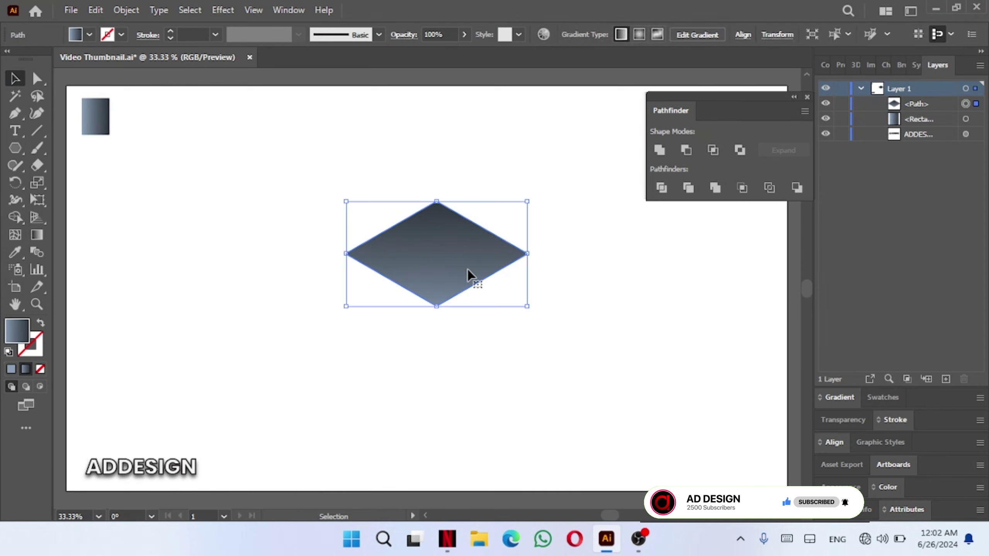
click(14, 182)
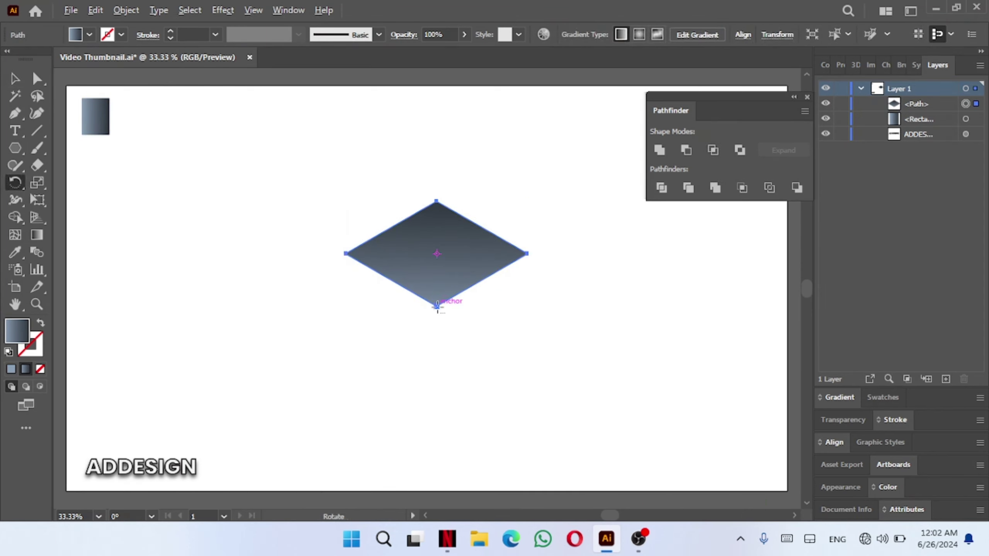
alt+click(437, 307)
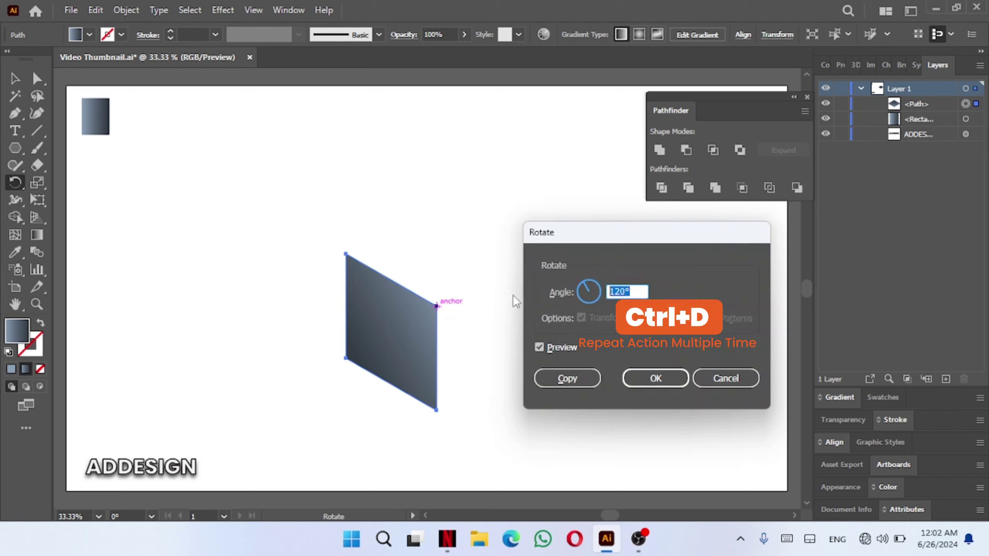
click(580, 389)
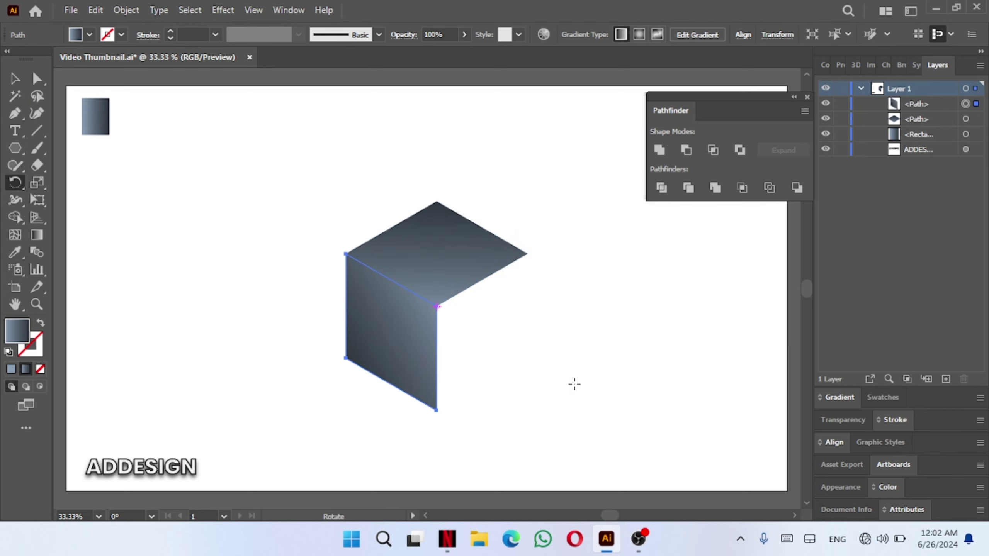
key(ctrl+d)
key(v)
drag(570, 389, 464, 333)
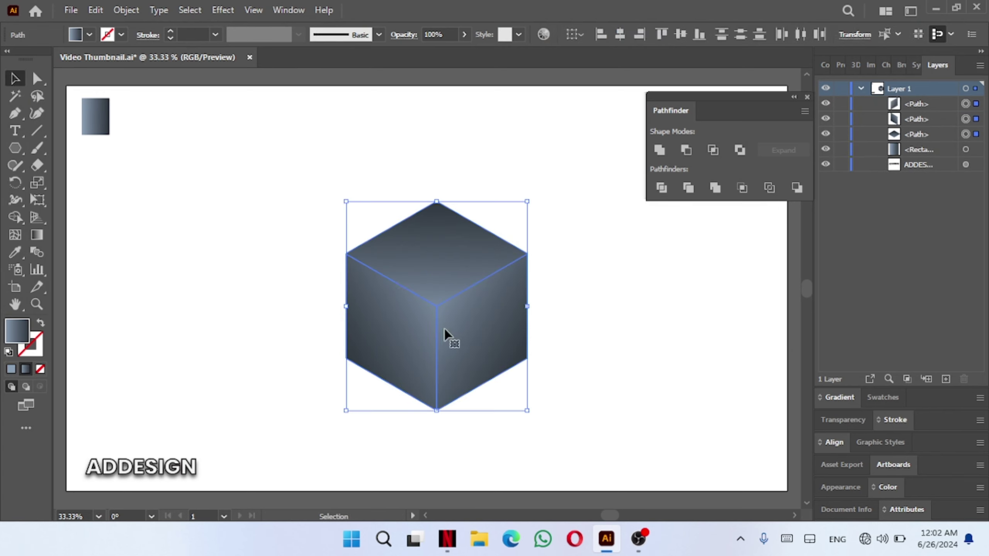
Step: Paste a copy of the three cube faces in front and reflect it vertically
click(71, 10)
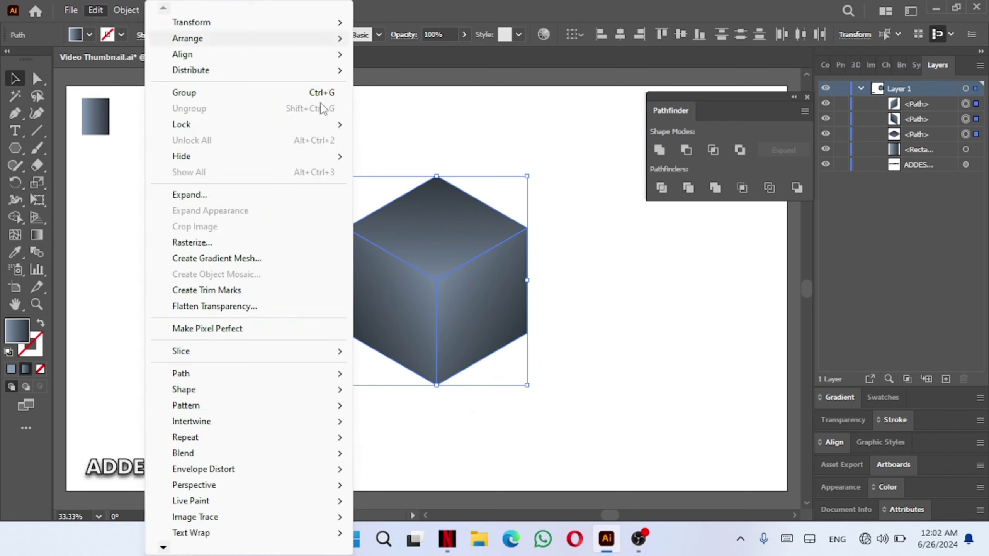
click(123, 81)
click(95, 10)
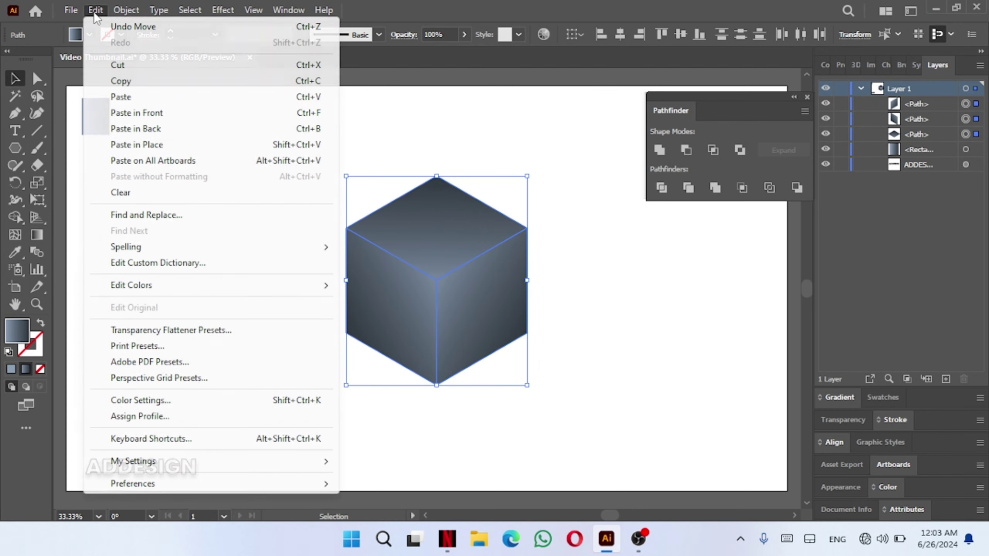
click(132, 112)
right_click(410, 203)
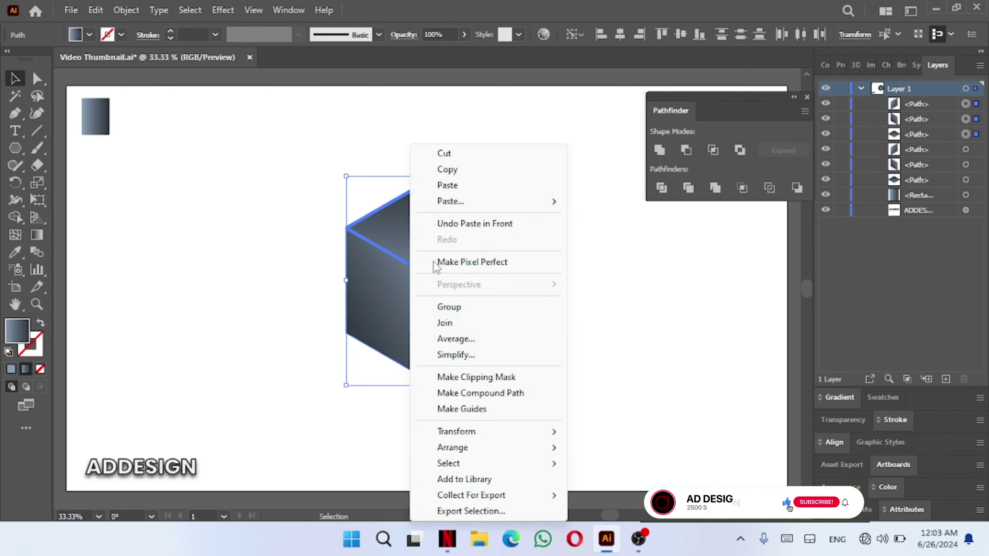
click(619, 353)
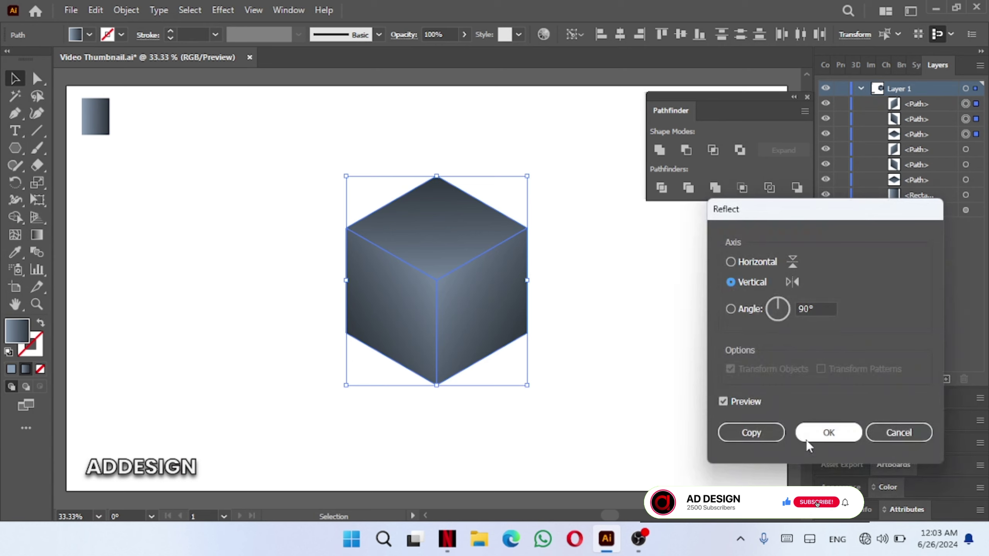
click(829, 433)
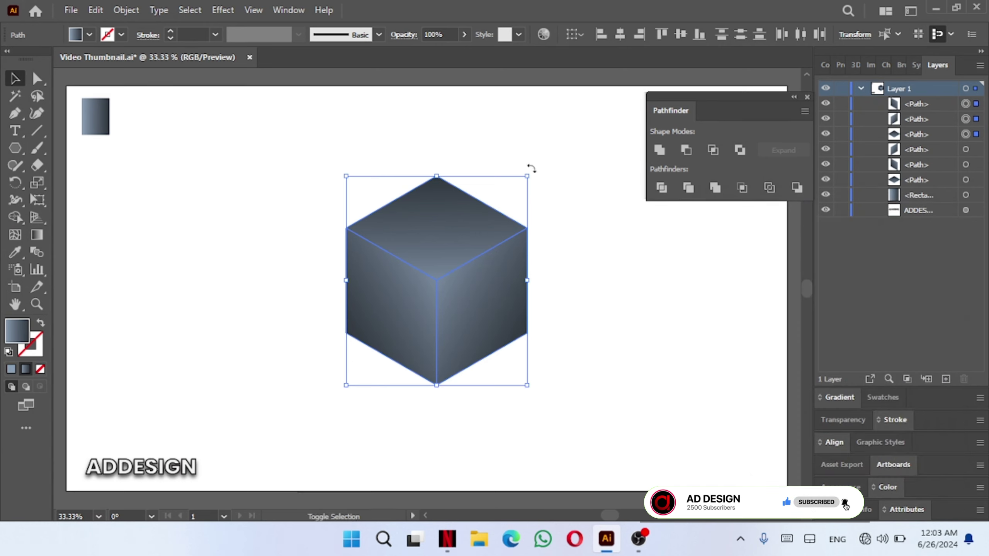
Step: Rotate the reflected copy 180°, place it behind the cube, then group and lock it
drag(549, 223, 401, 300)
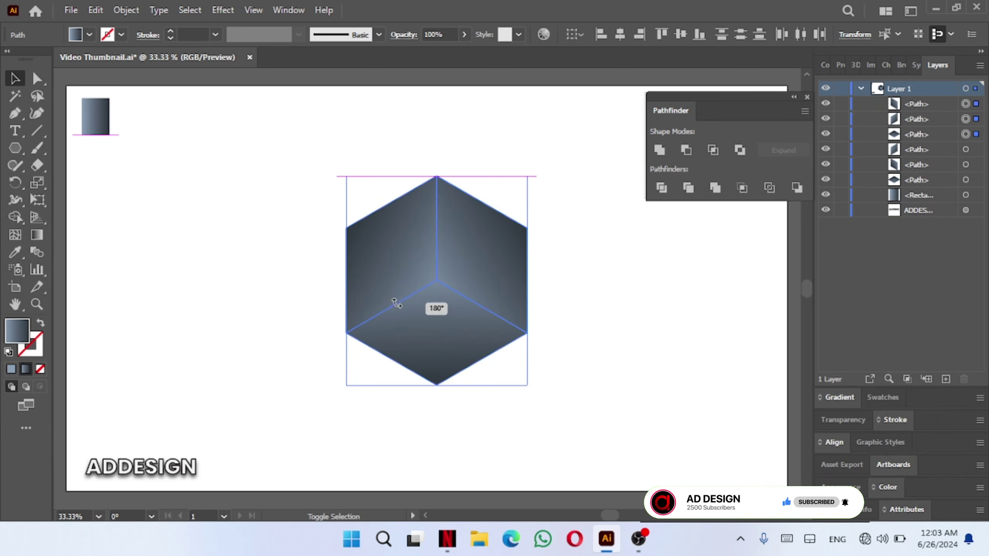
right_click(445, 254)
mouse_move(488, 447)
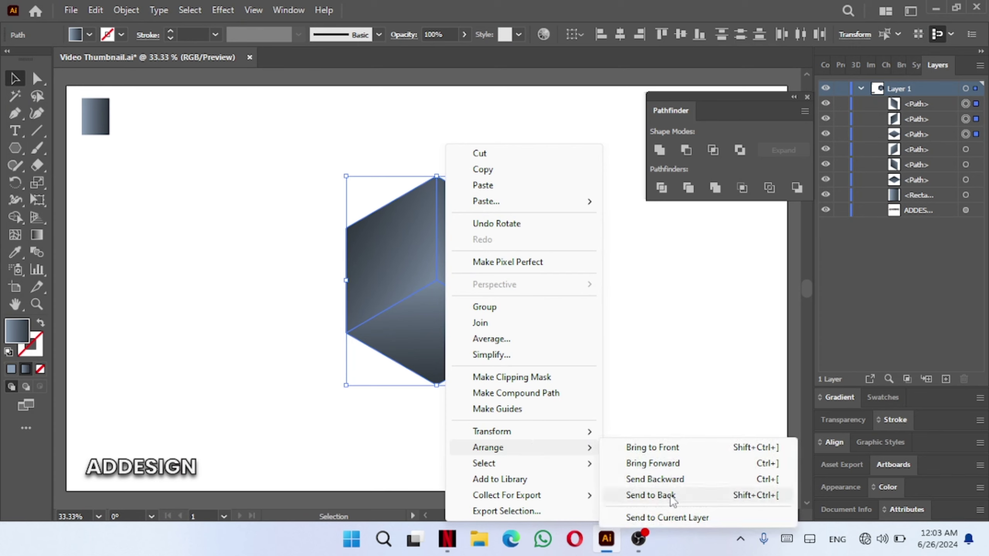
click(670, 497)
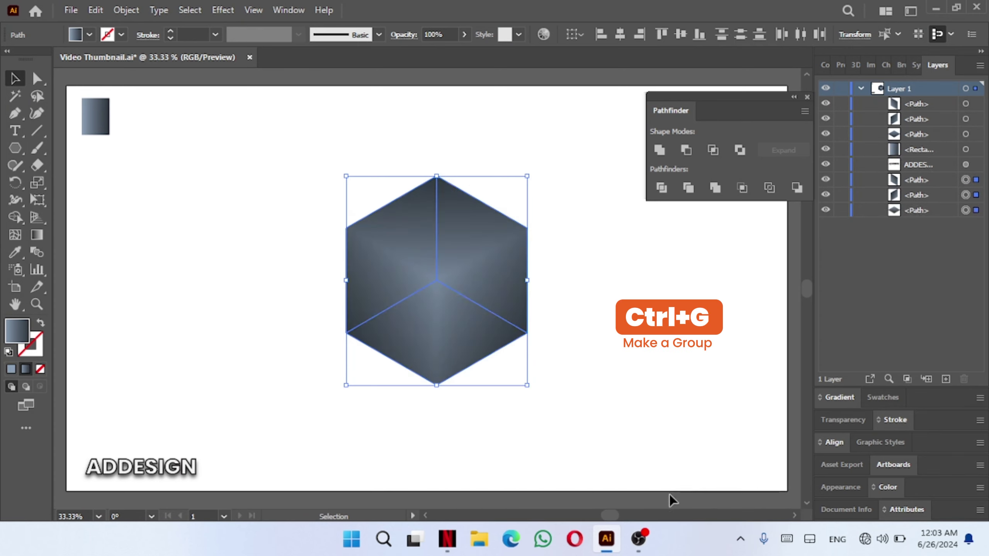
key(ctrl+z)
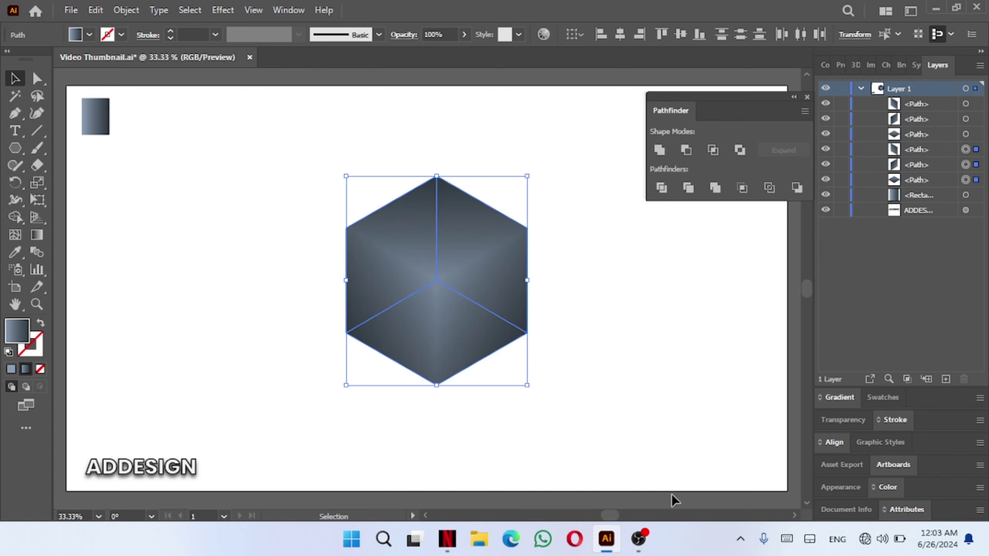
key(ctrl+g)
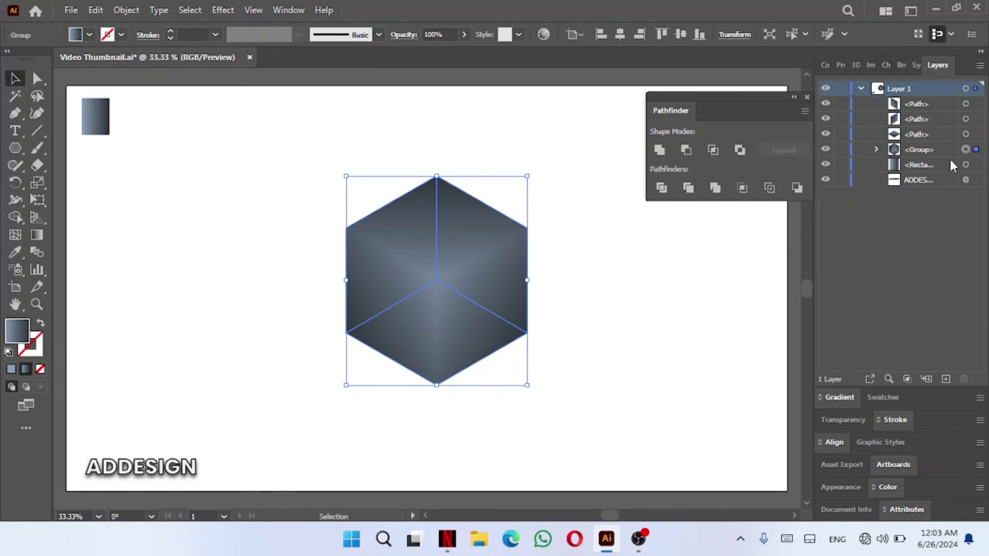
click(841, 149)
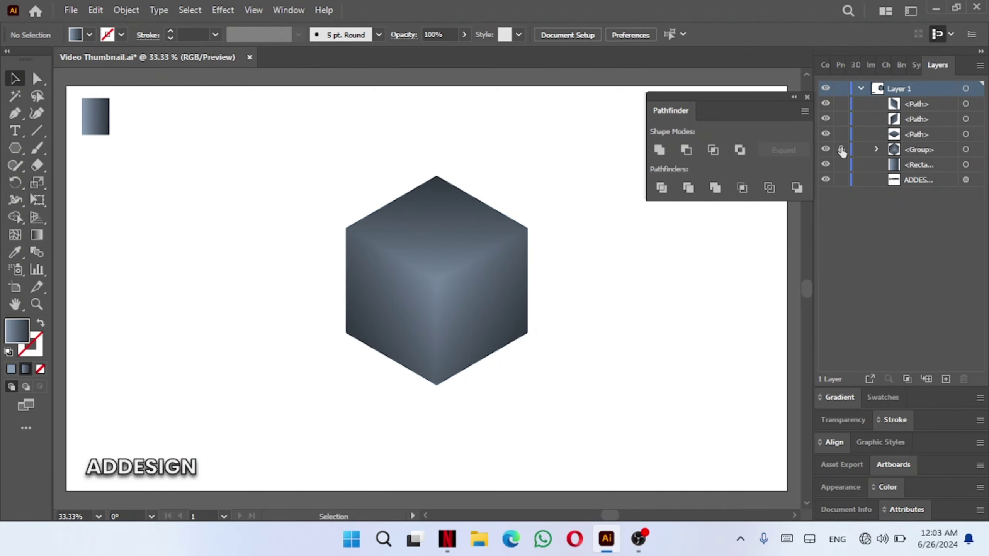
Step: Make a smaller inset copy of the top face with its bottom corner rounded
click(454, 245)
click(96, 10)
click(121, 81)
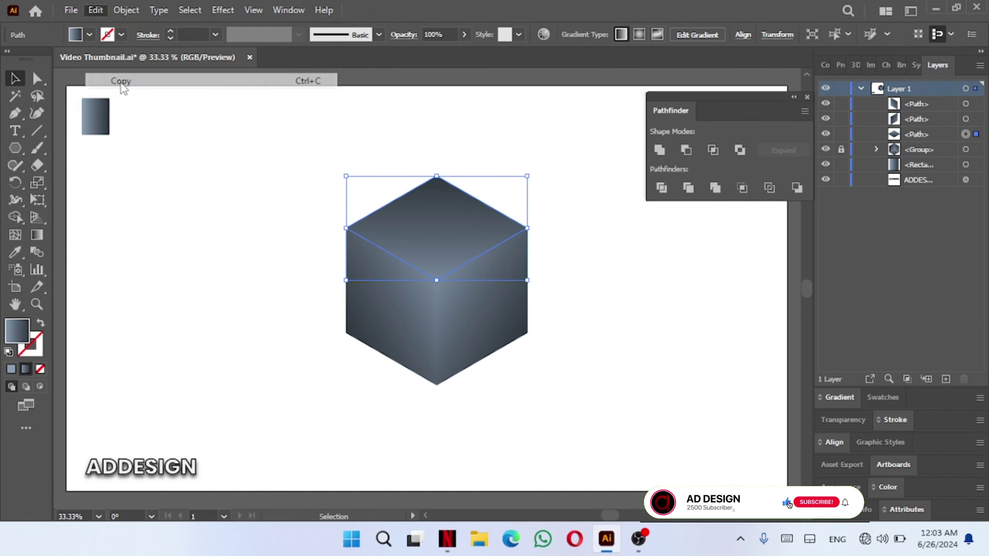
click(95, 10)
click(134, 115)
drag(524, 179, 506, 190)
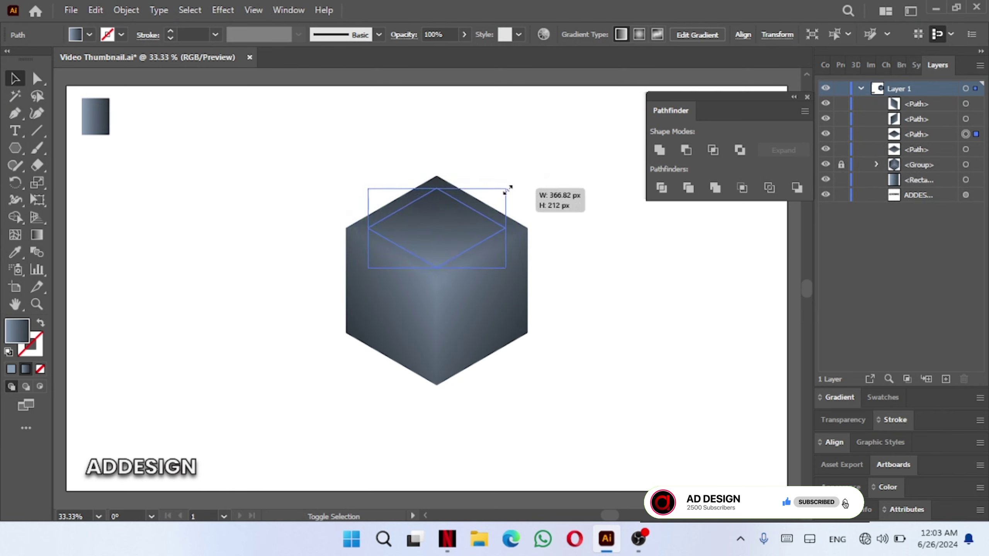
key(a)
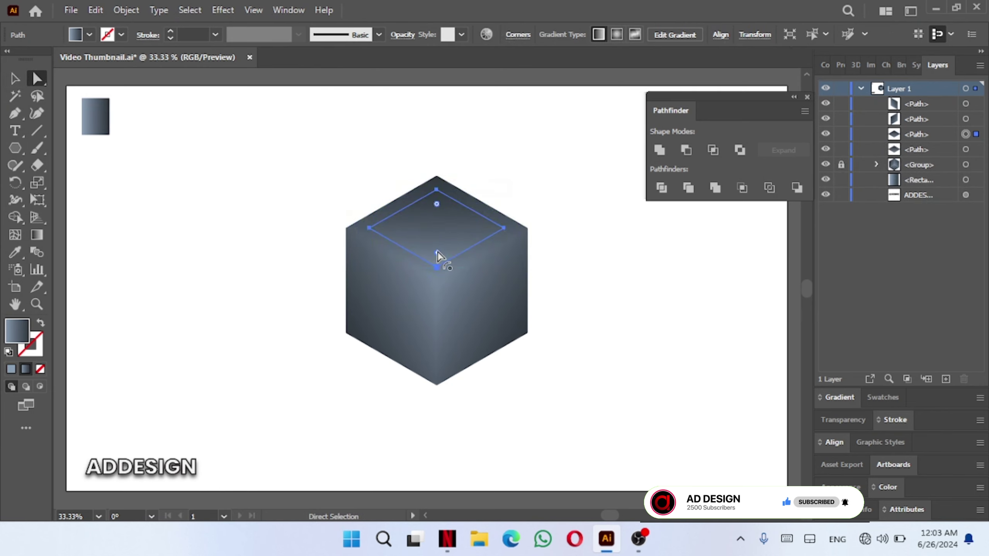
drag(437, 252, 441, 221)
key(v)
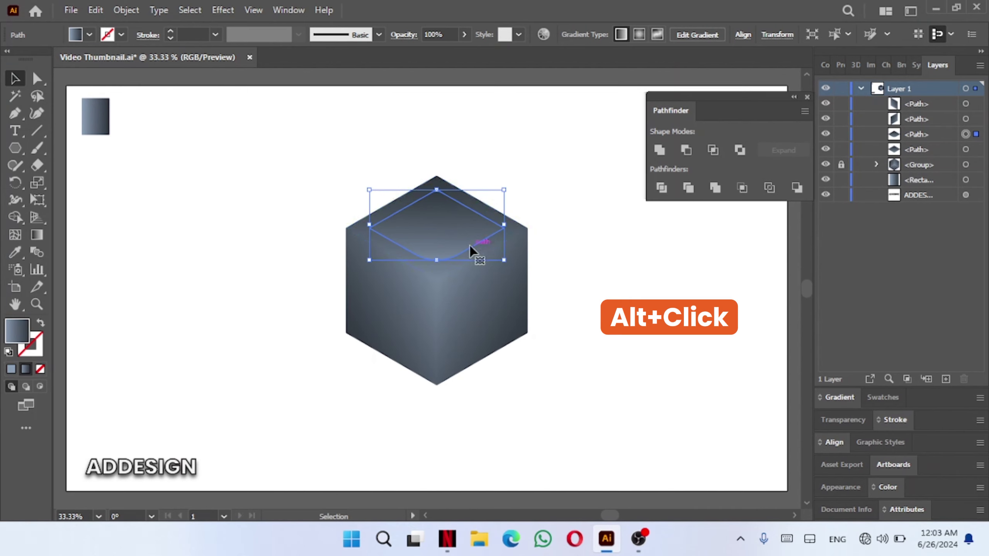
Step: Rotate copies of the inset about the cube's centre onto the left and right faces
key(r)
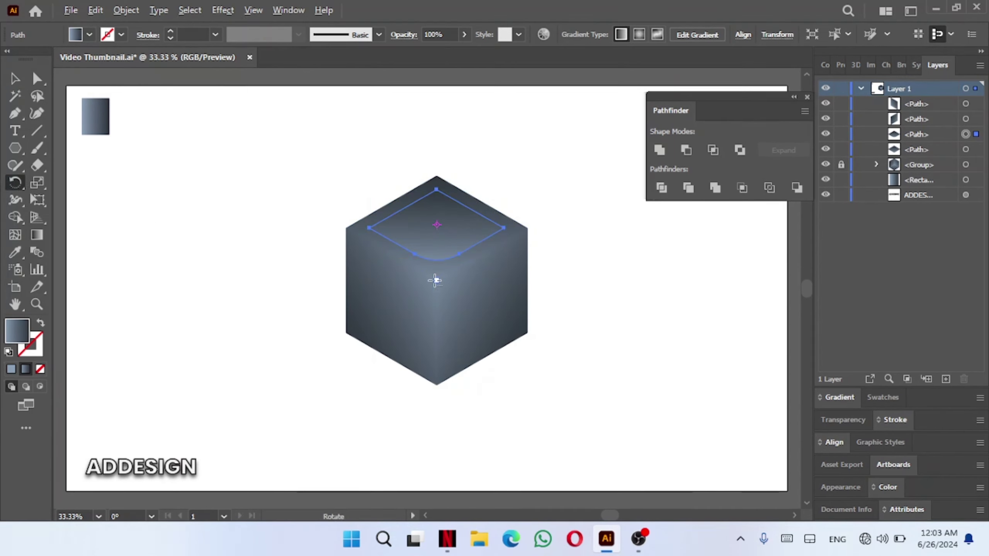
alt+click(436, 280)
click(567, 377)
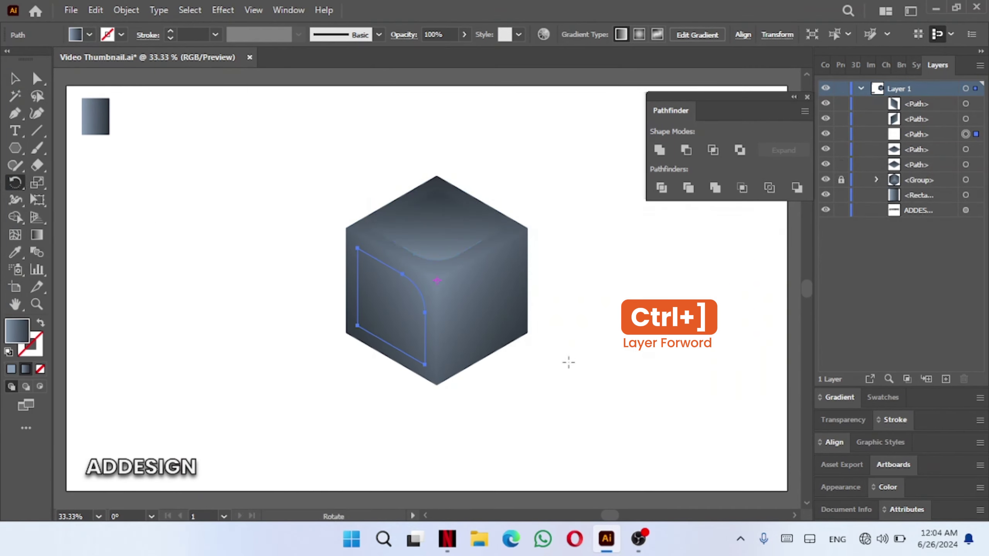
key(ctrl+bracketright)
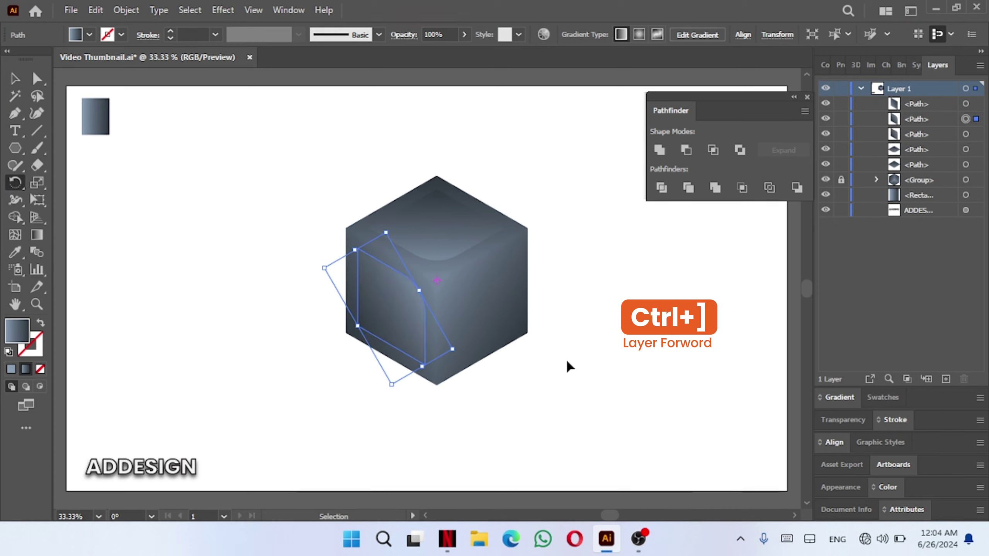
key(ctrl+d)
key(ctrl+shift+a)
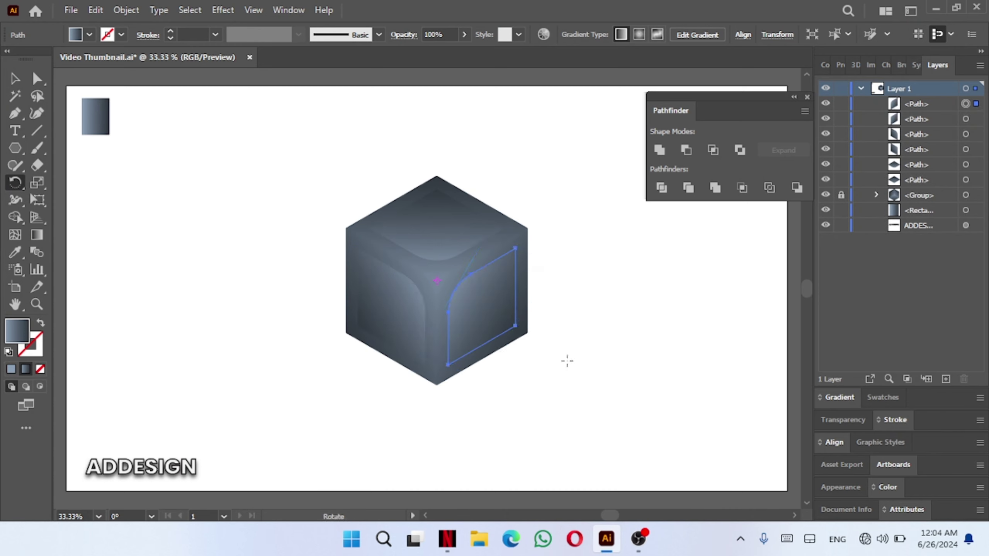
key(v)
Step: Cut each inset out of the right, top and left faces with Minus Front
drag(536, 364, 492, 306)
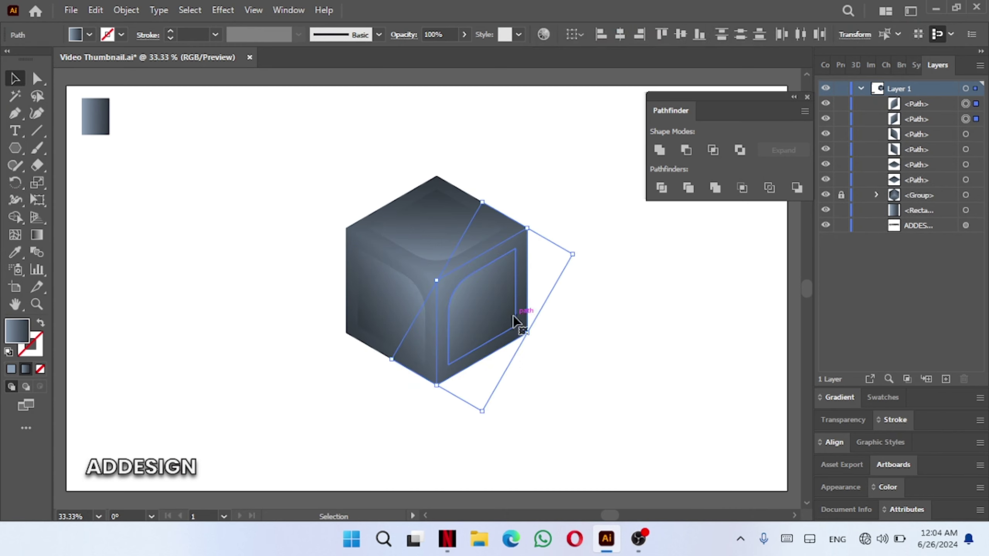
click(686, 150)
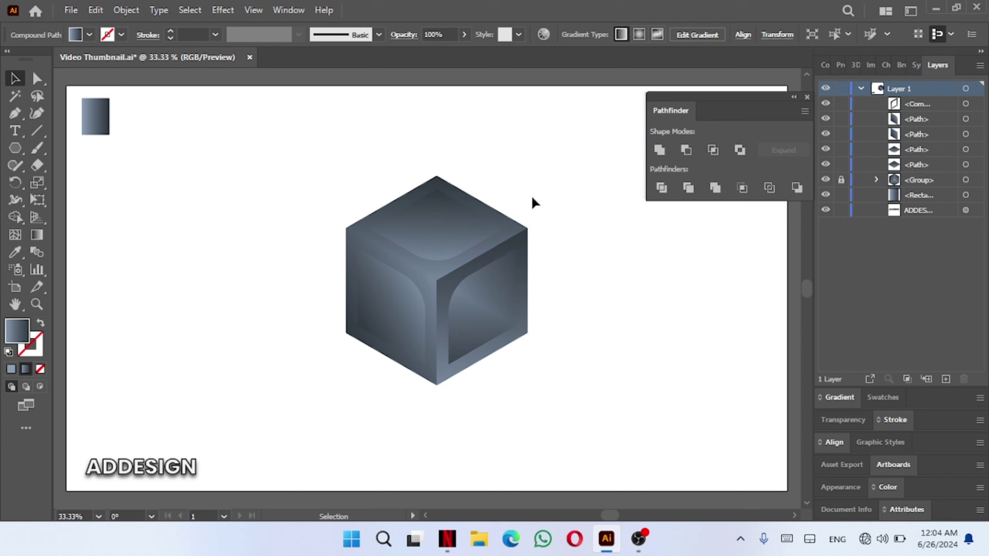
drag(510, 195, 458, 225)
click(691, 153)
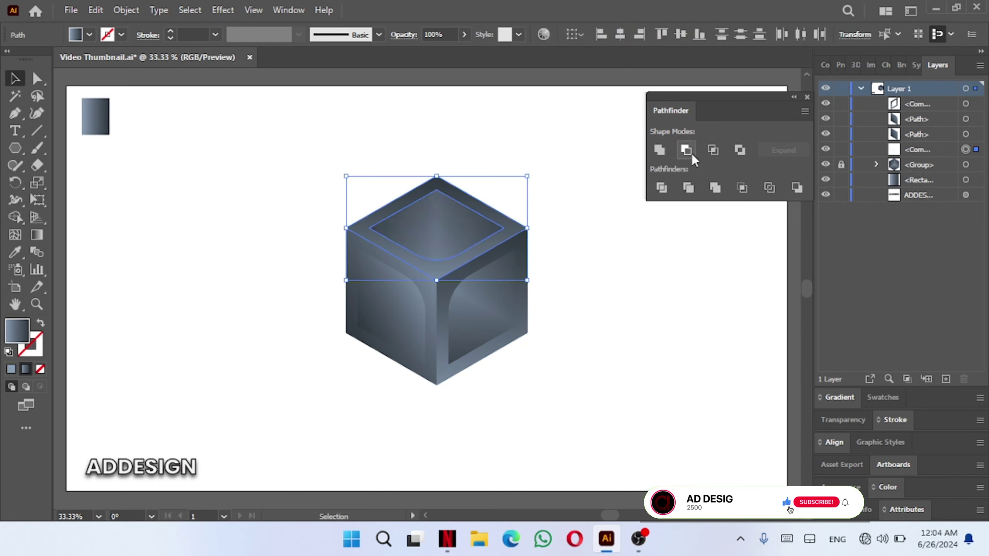
click(439, 384)
drag(386, 322, 387, 320)
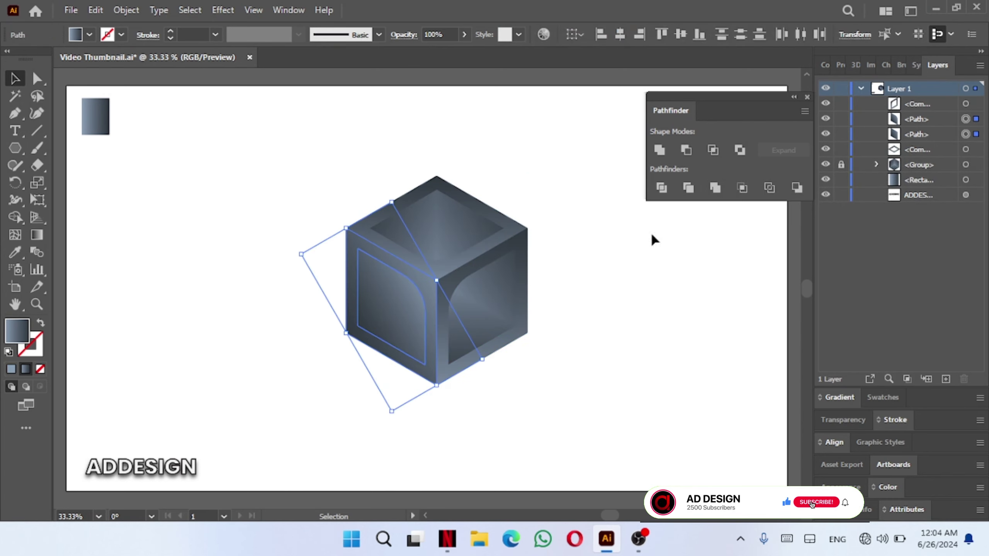
click(688, 155)
key(ctrl+shift+a)
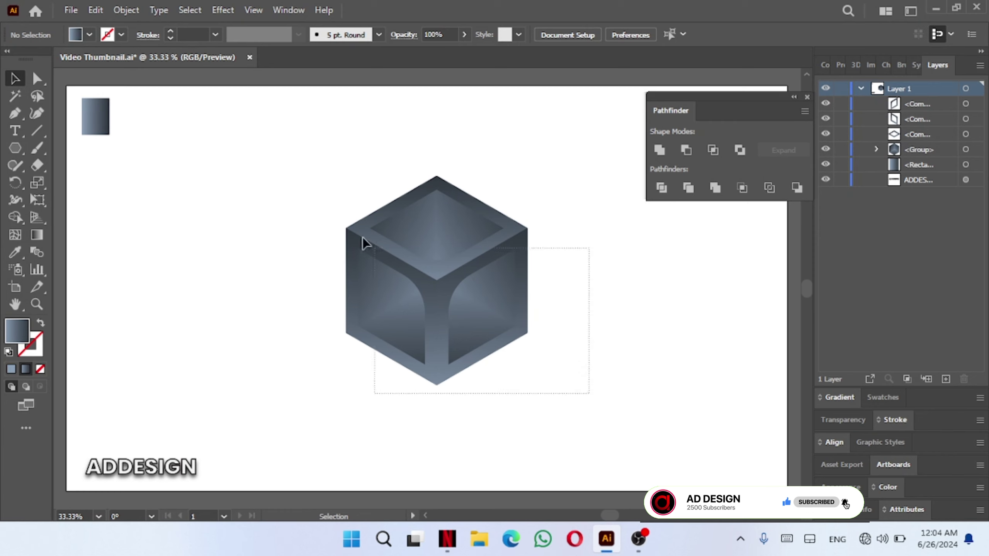
Step: Move the cube left and sample the gradient from the small rectangle
drag(363, 243, 363, 243)
drag(454, 277, 325, 276)
click(570, 282)
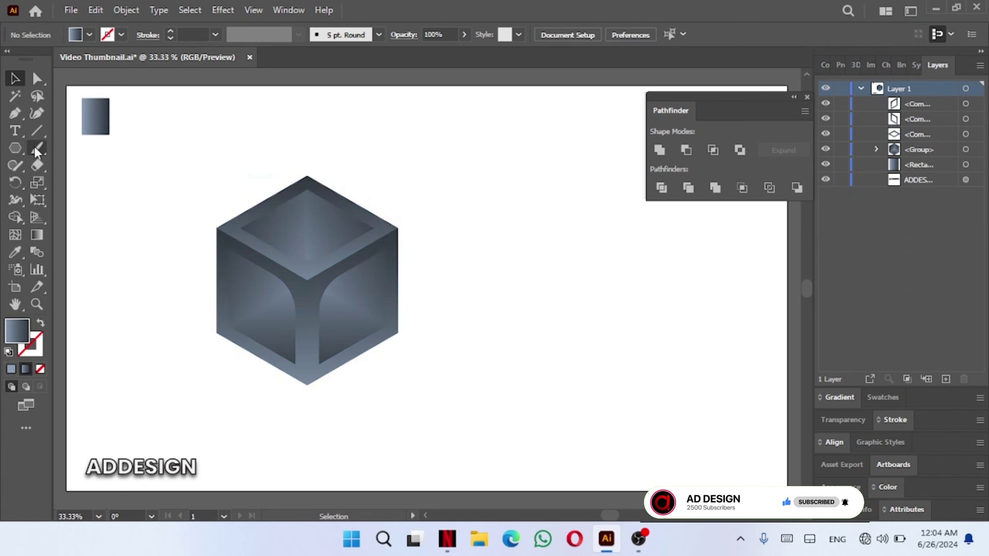
right_click(15, 148)
click(78, 250)
key(i)
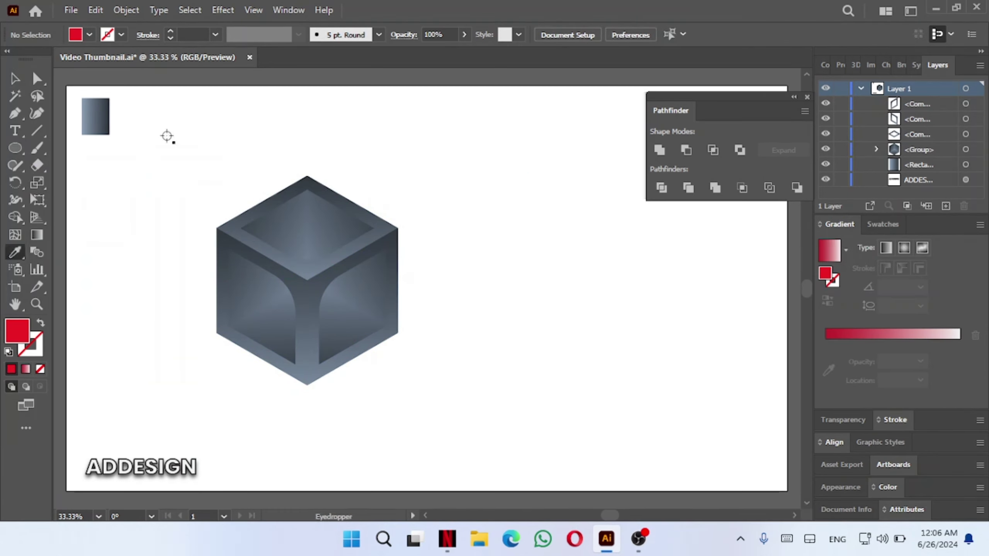
click(95, 117)
Step: Draw a circle right of the cube and delete its right anchor to make a half circle
click(15, 148)
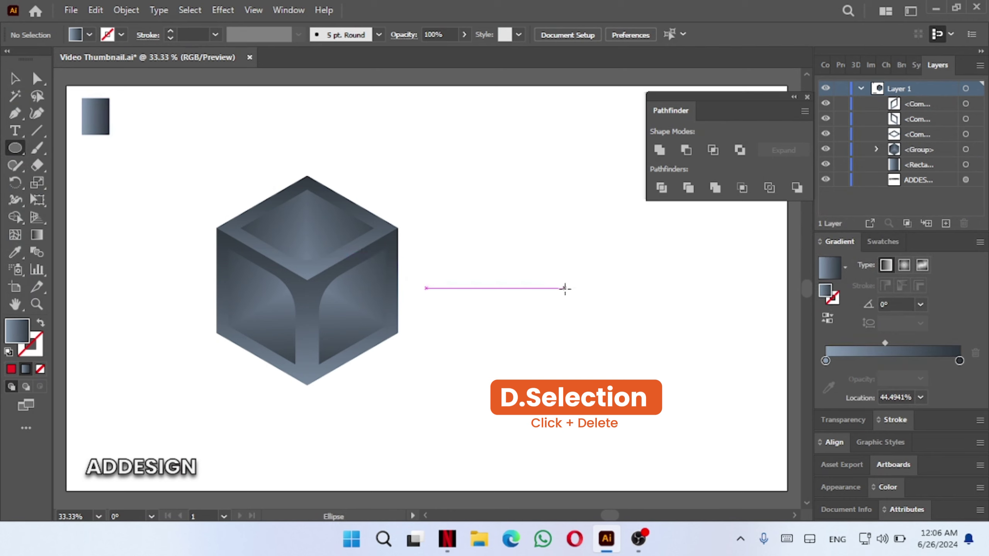
drag(564, 280, 623, 339)
key(a)
click(623, 279)
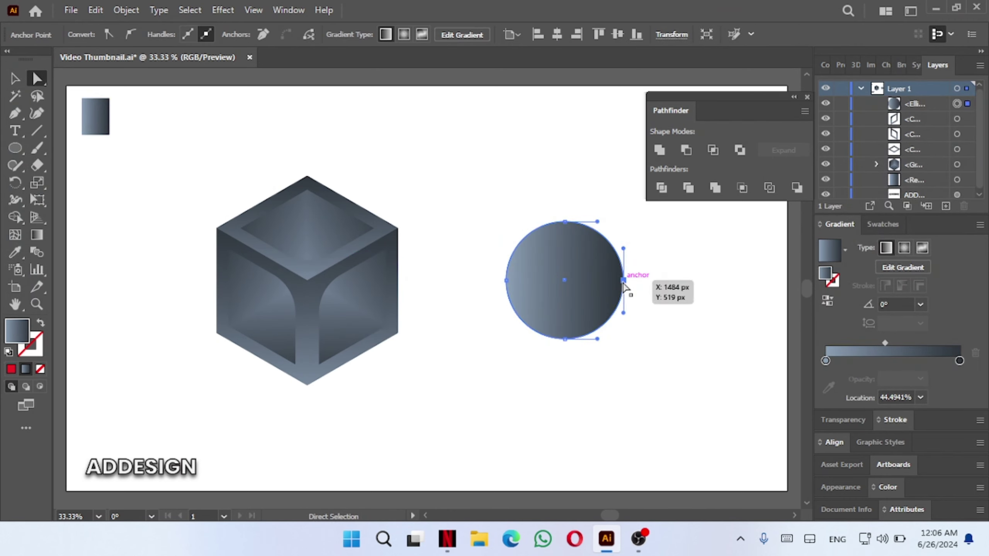
key(Delete)
key(v)
Step: Fill the half circle with a cyan swatch
click(879, 224)
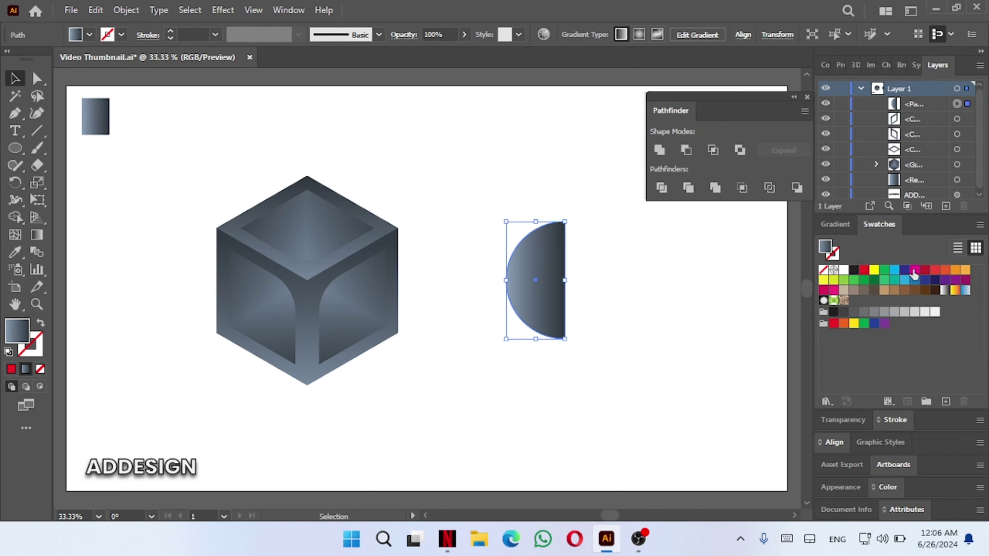
click(924, 269)
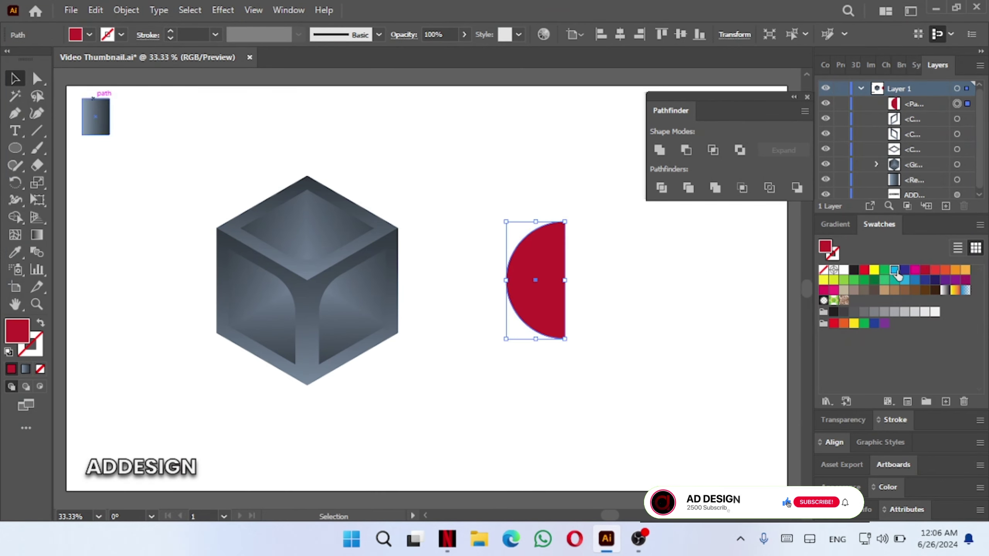
click(894, 270)
click(601, 278)
click(545, 288)
Step: Apply a 3D Classic Revolve offset from the Right Edge with Diffuse Shading to the half circle
click(223, 10)
mouse_move(261, 92)
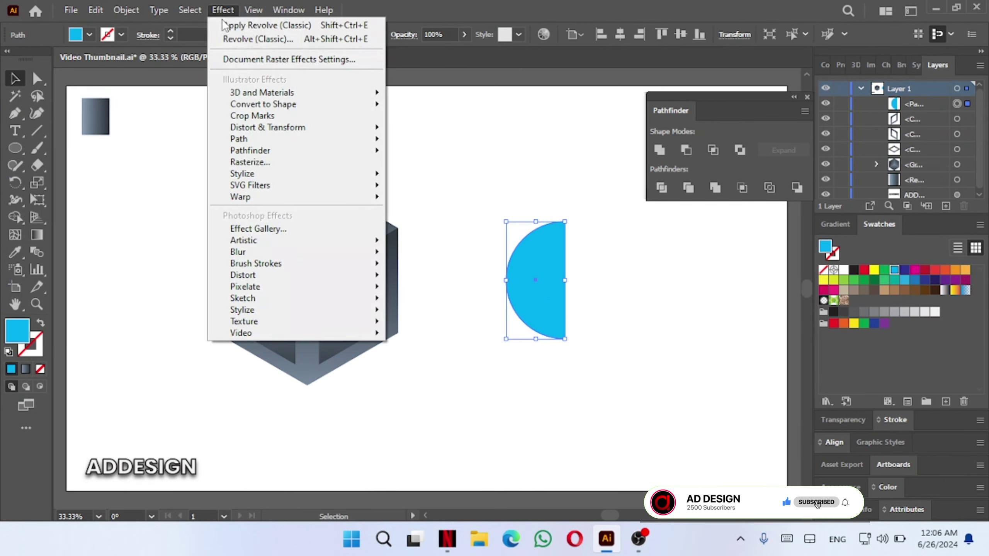
click(578, 190)
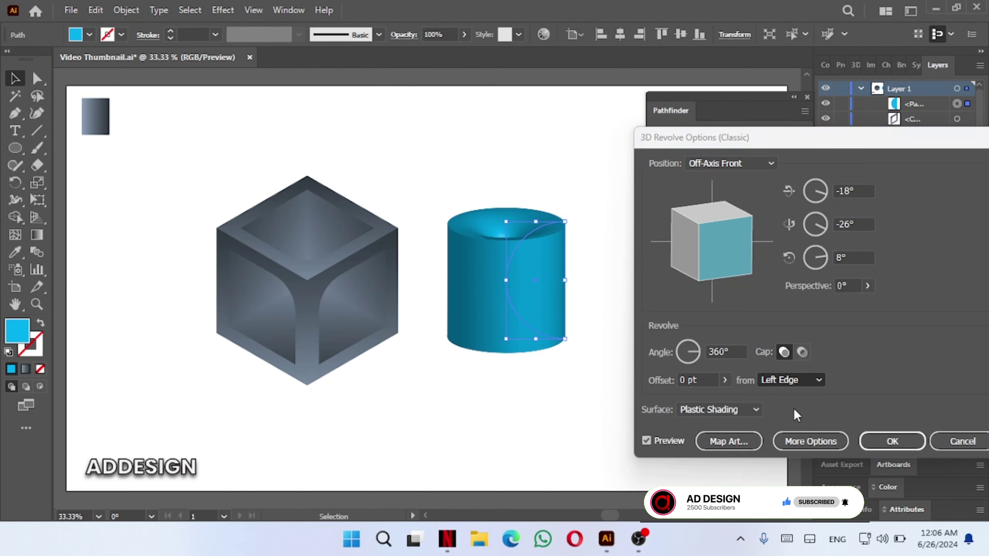
click(794, 408)
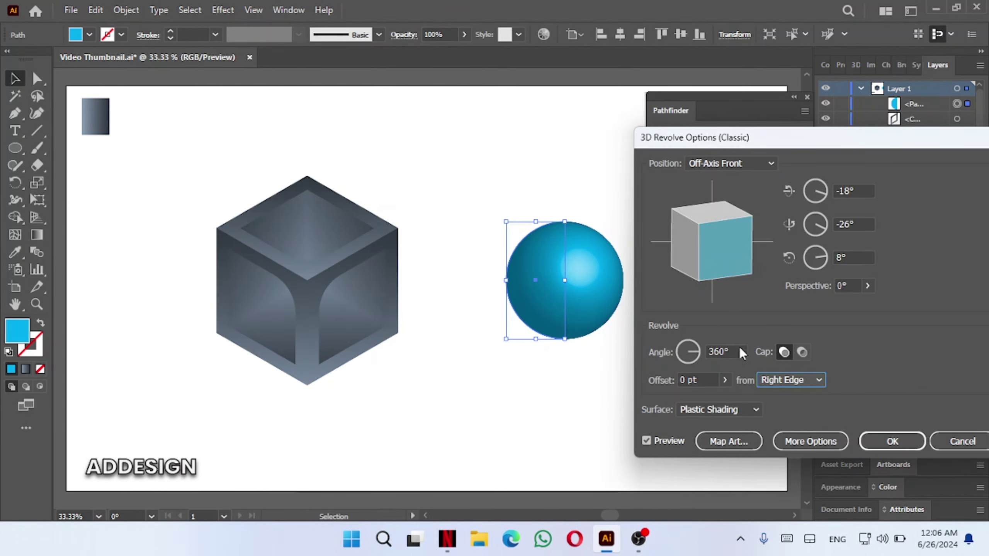
click(738, 408)
click(728, 456)
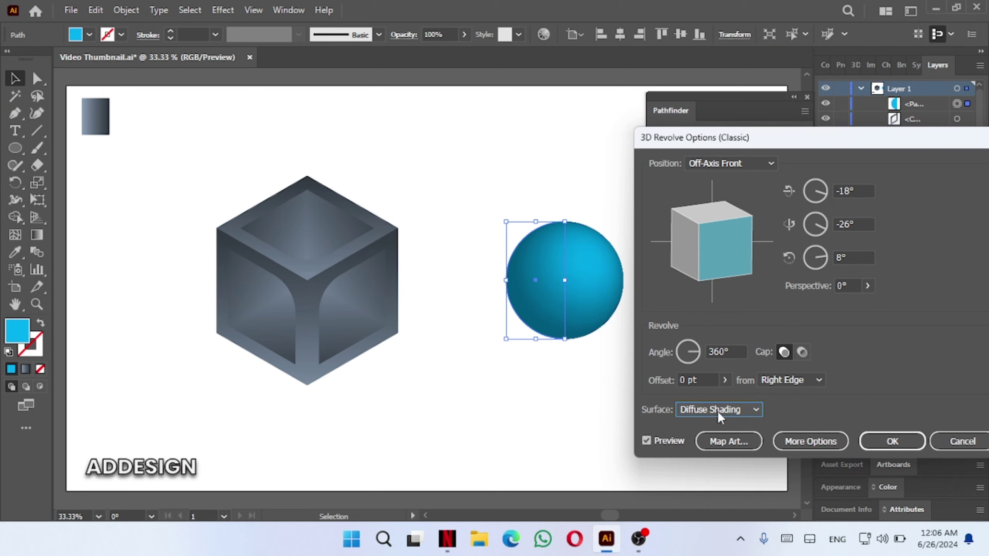
click(891, 441)
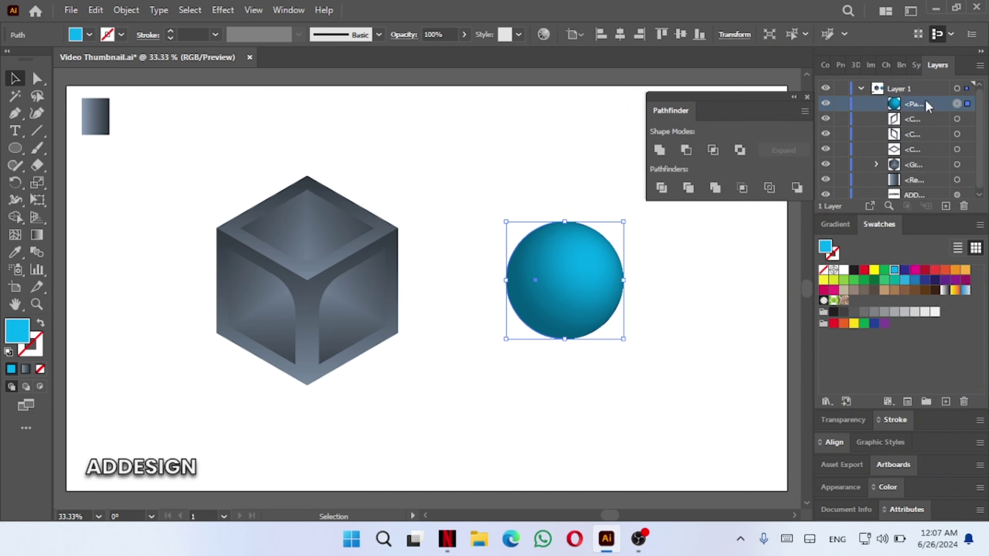
Step: Move the blue sphere into the cube and centre both on the page
drag(926, 102, 921, 159)
drag(582, 263, 325, 270)
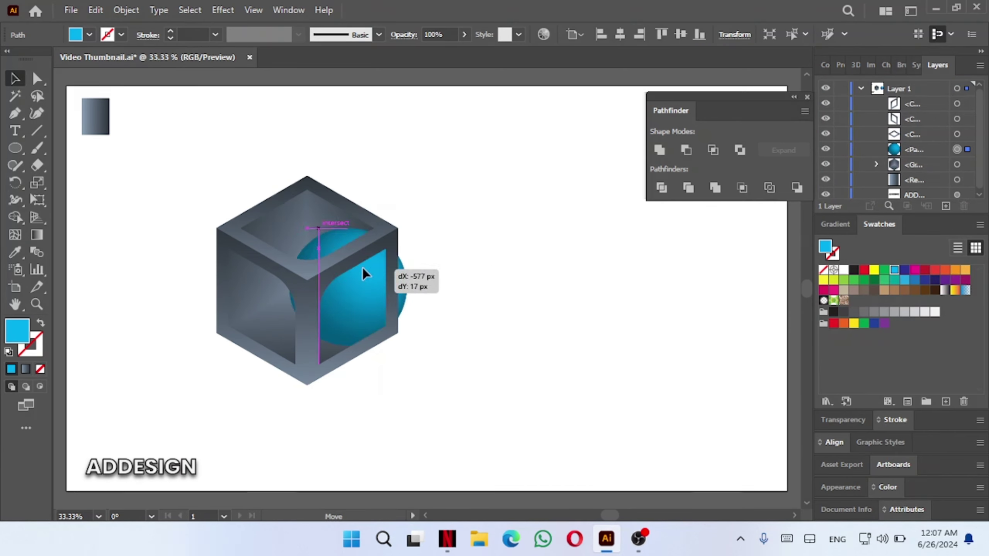
drag(401, 362, 216, 177)
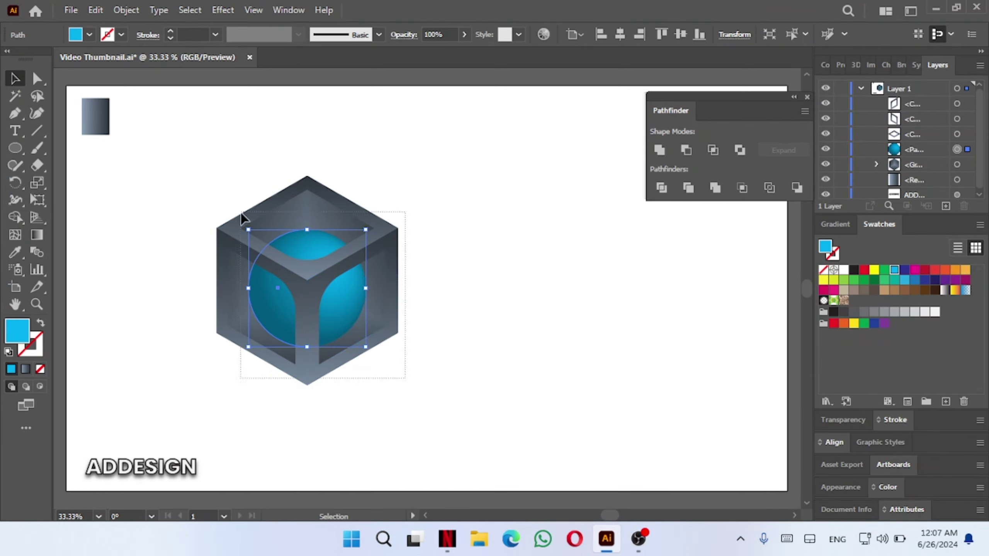
drag(298, 270, 433, 275)
click(546, 271)
Step: Enlarge the sphere slightly, and after trying grey and magenta swatches, fill it cyan
click(485, 288)
drag(496, 230, 498, 227)
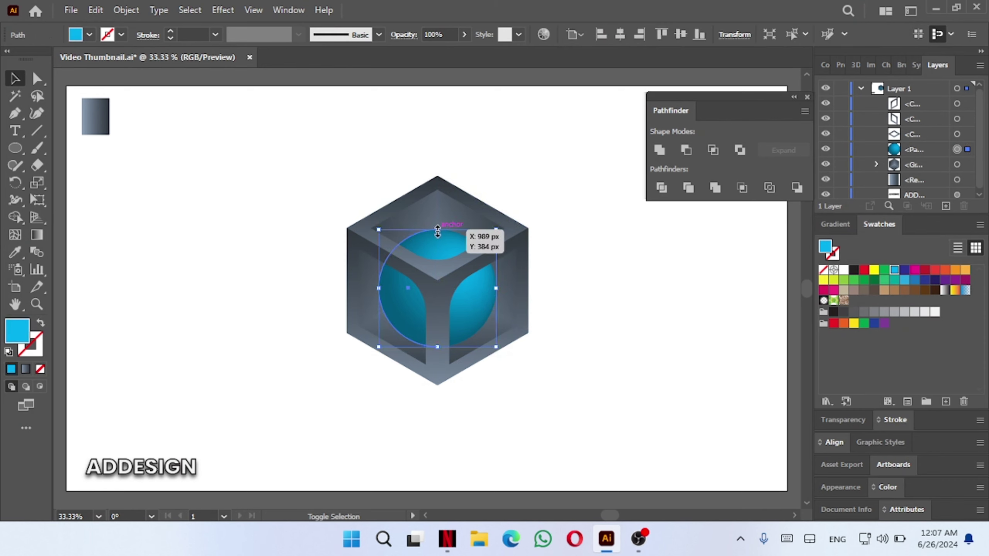
click(609, 225)
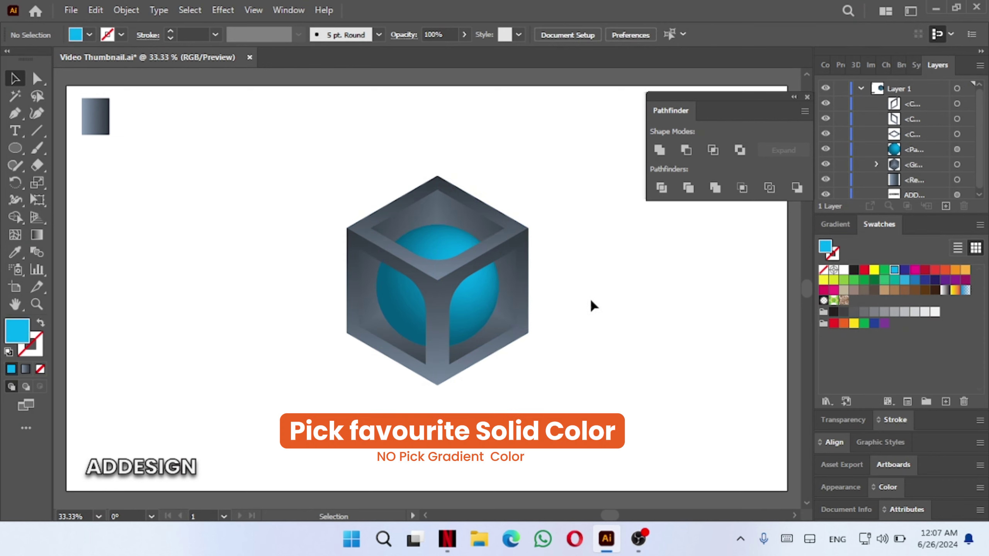
click(477, 302)
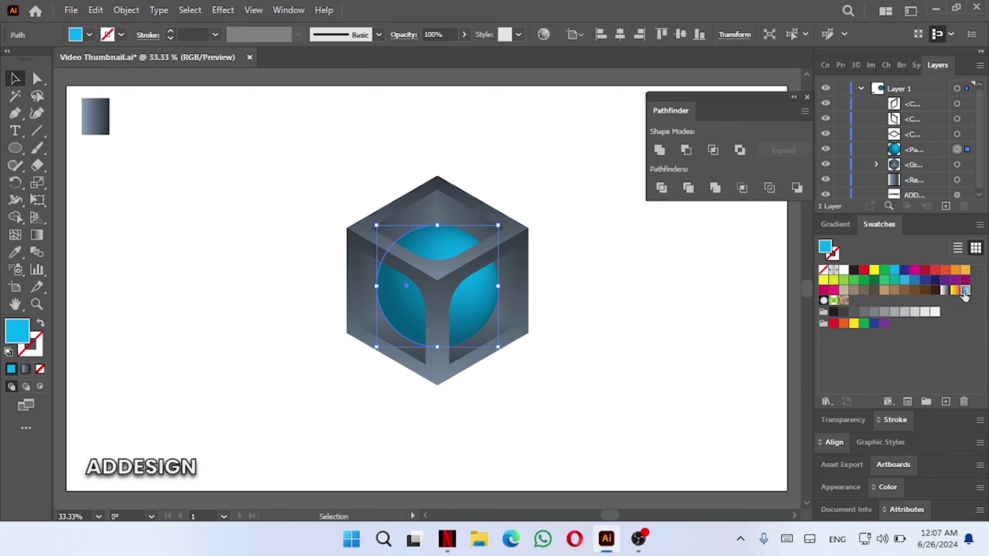
click(965, 291)
key(ctrl+z)
click(915, 270)
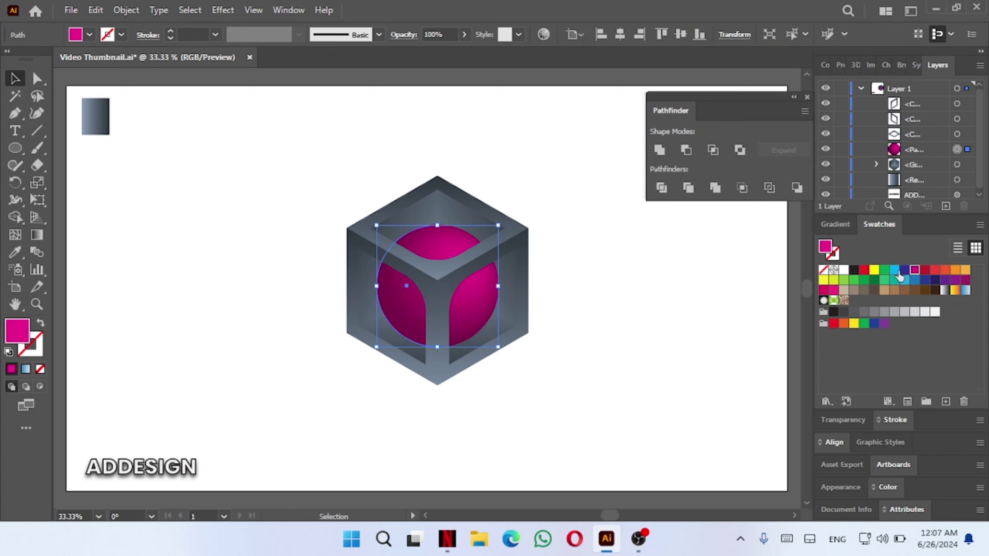
click(894, 270)
click(585, 288)
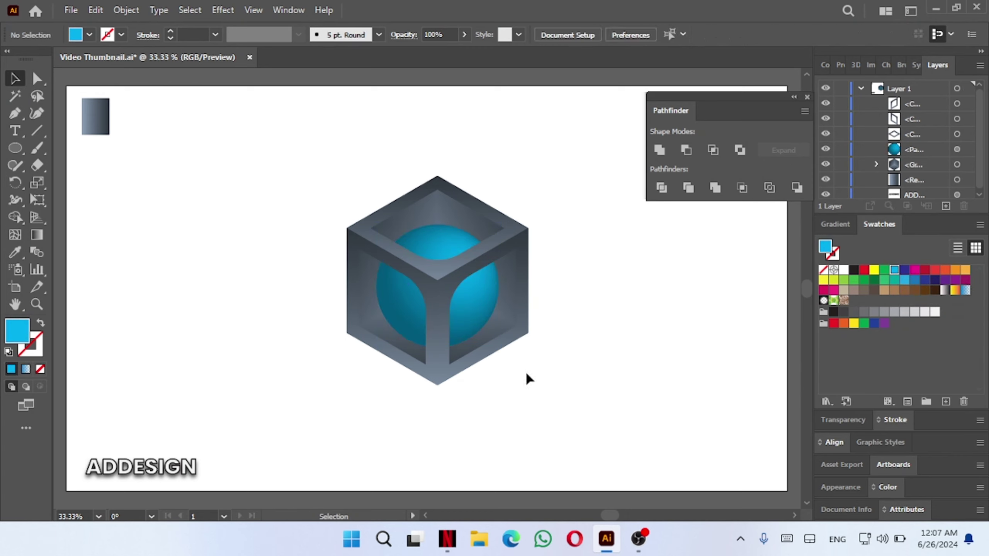
Step: Delete the gradient sample square and create an artboard-sized rectangle by entering exact dimensions
key(Delete)
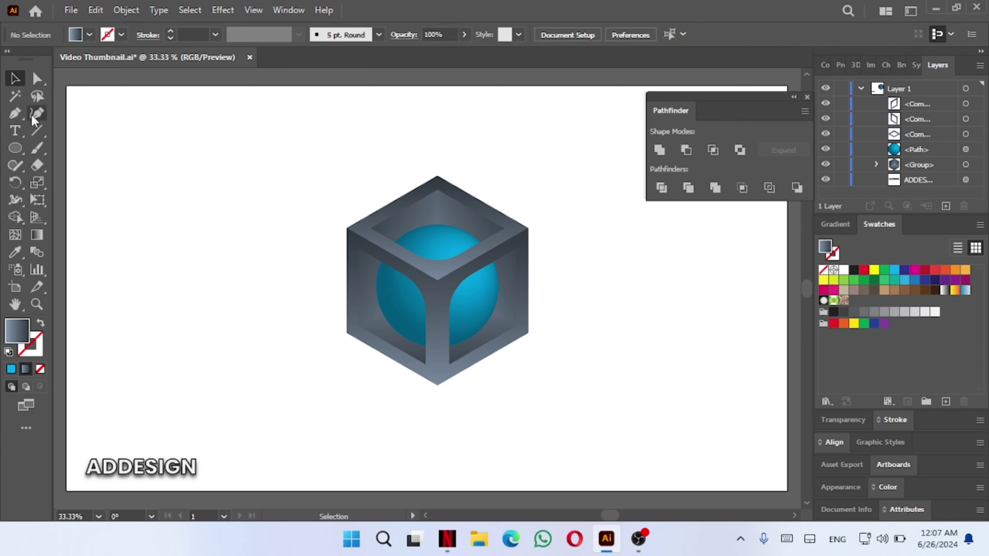
click(15, 148)
click(59, 144)
click(154, 152)
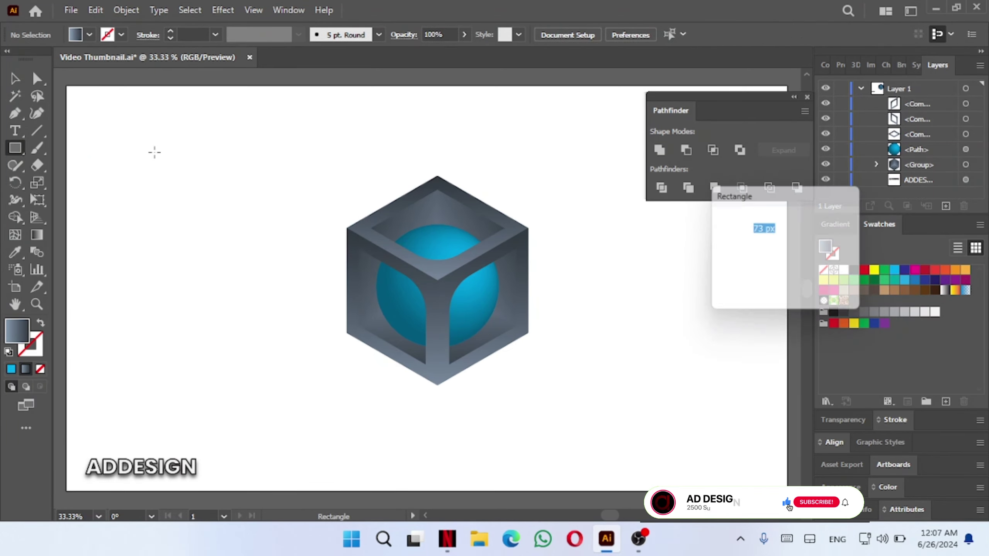
text(0)
key(Tab)
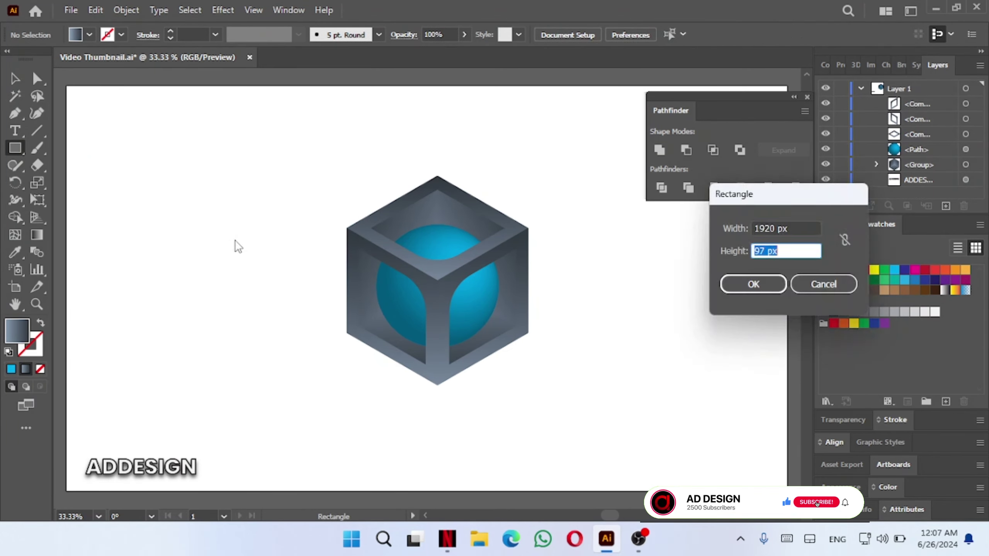
text(1080)
click(732, 282)
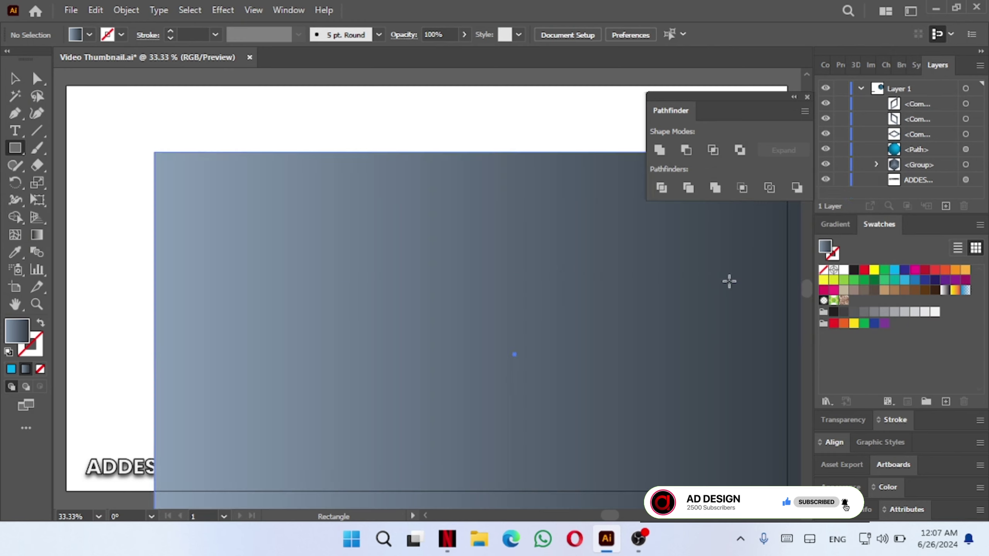
key(v)
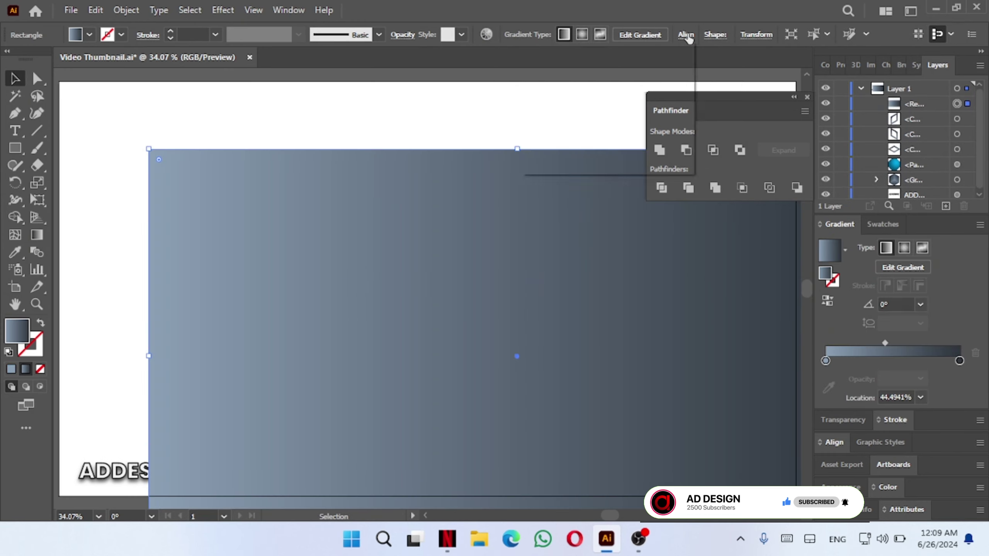
Step: Centre the rectangle on the artboard, fill it light grey, and send it to the back
click(685, 34)
click(559, 75)
click(654, 75)
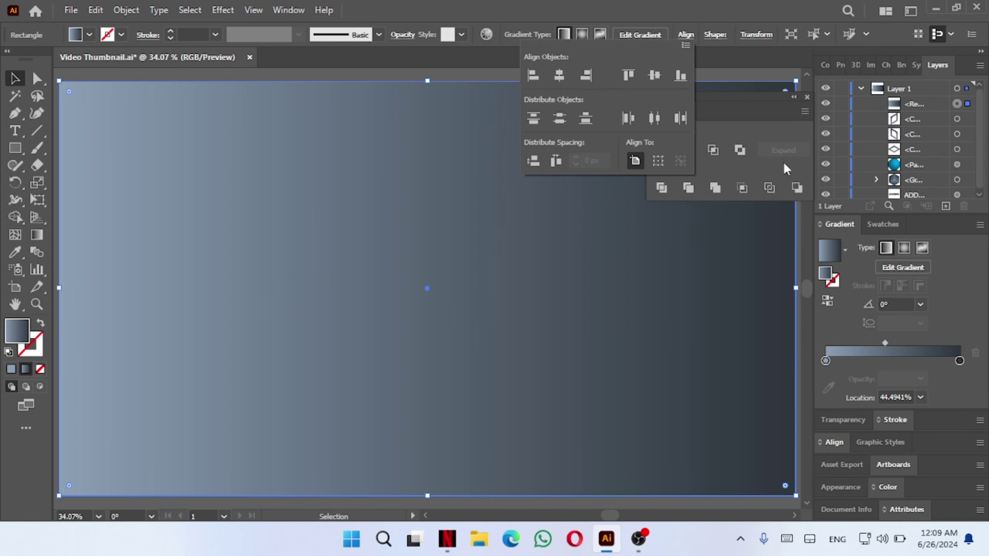
click(893, 223)
click(915, 313)
right_click(611, 267)
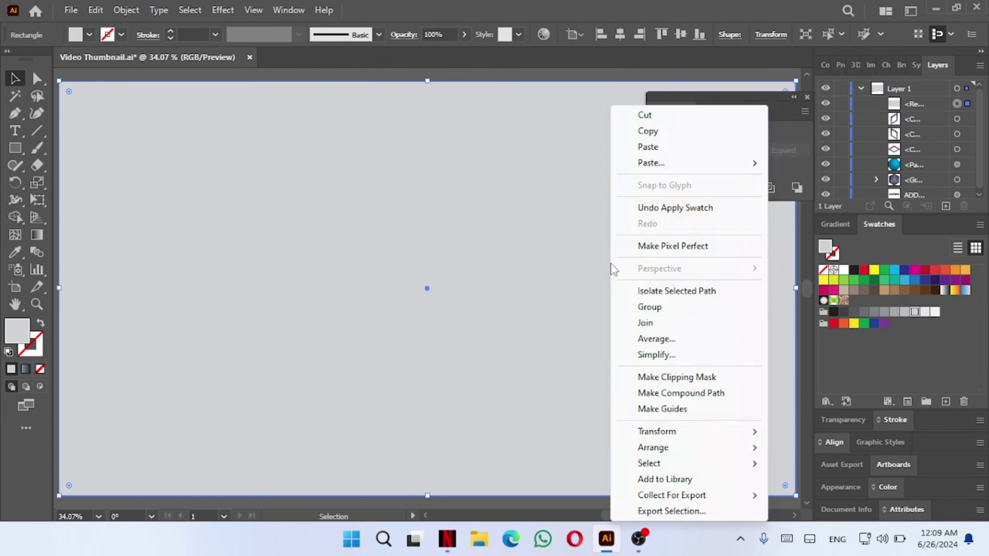
click(816, 495)
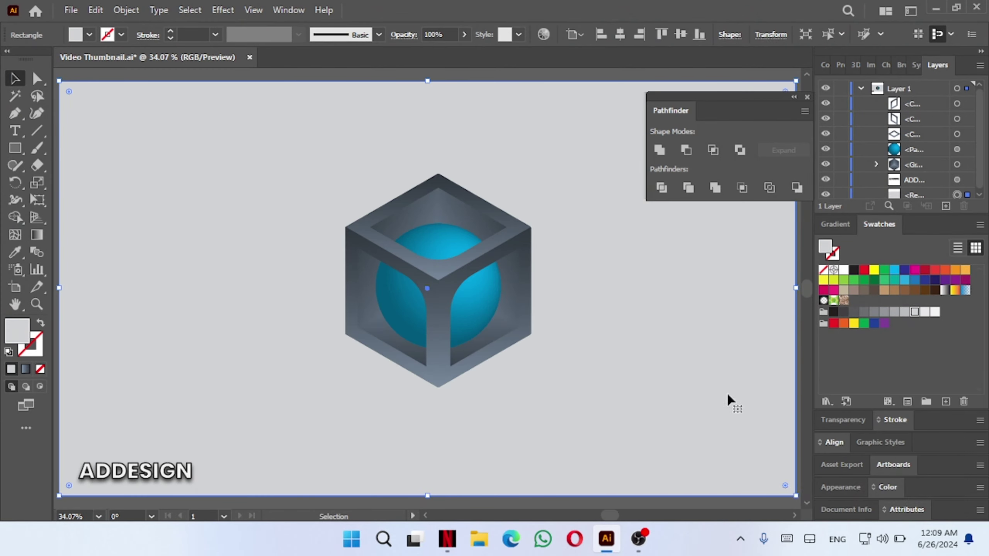
Step: Give the right side face a drop shadow with 7 px blur and 23 px Y offset
click(531, 310)
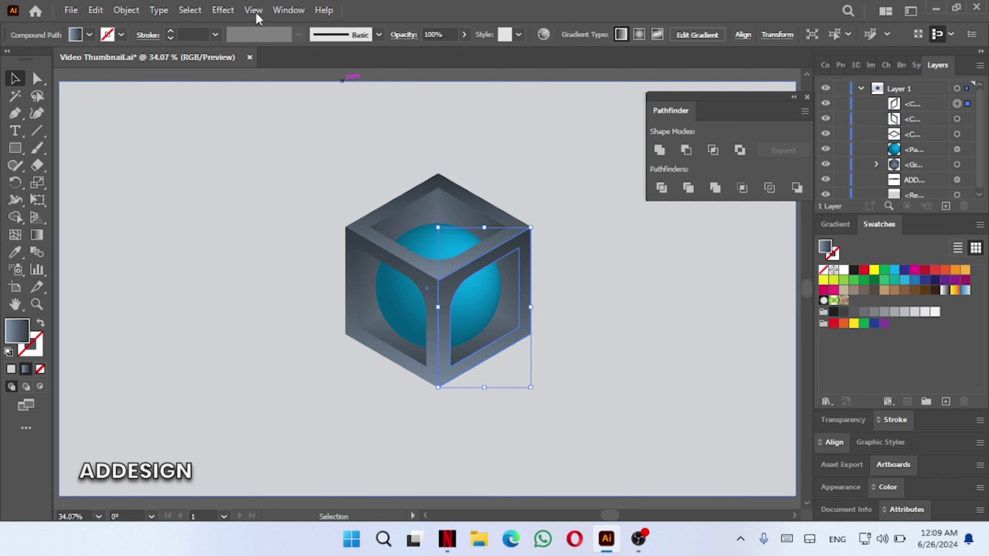
click(223, 10)
mouse_move(361, 178)
click(384, 177)
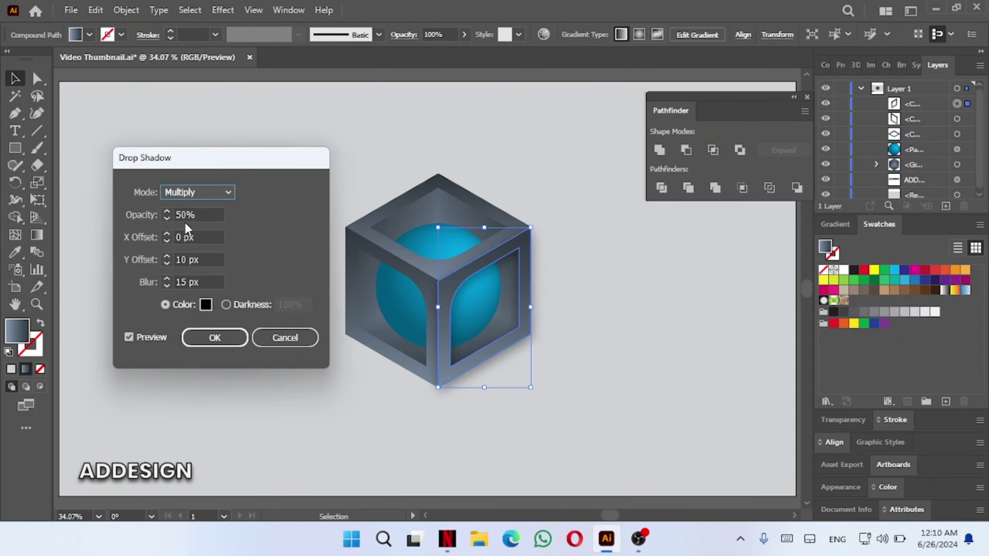
double_click(165, 214)
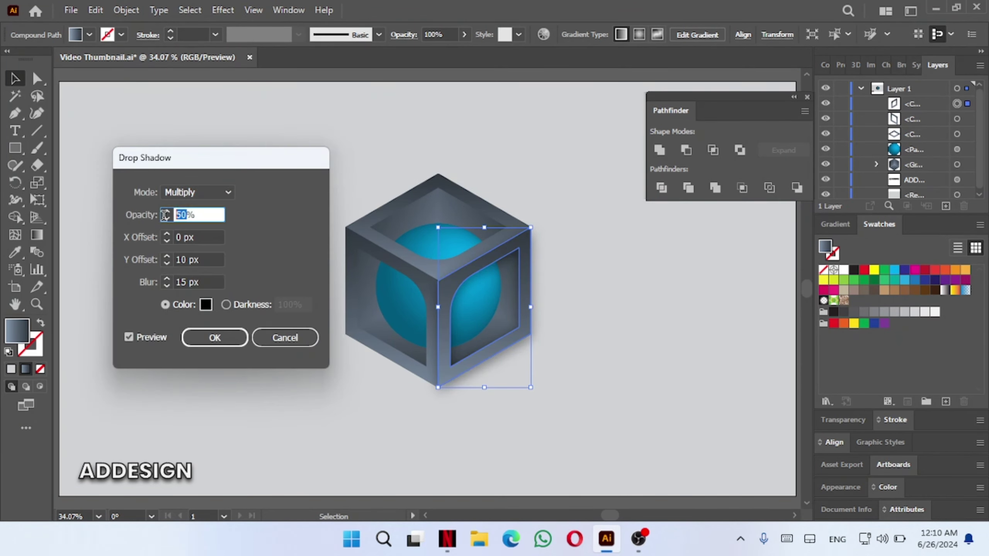
double_click(187, 281)
text(10)
click(187, 260)
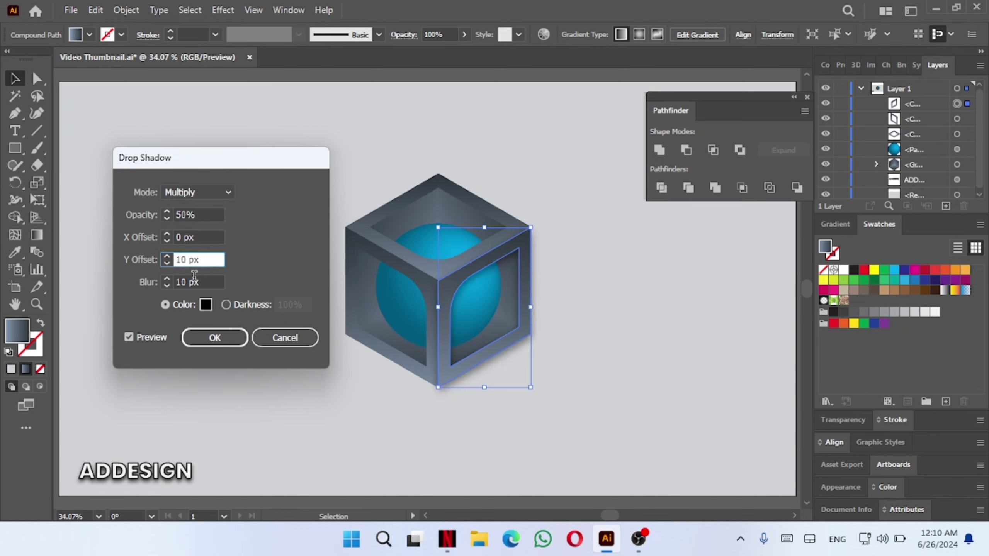
key(Tab)
text(7)
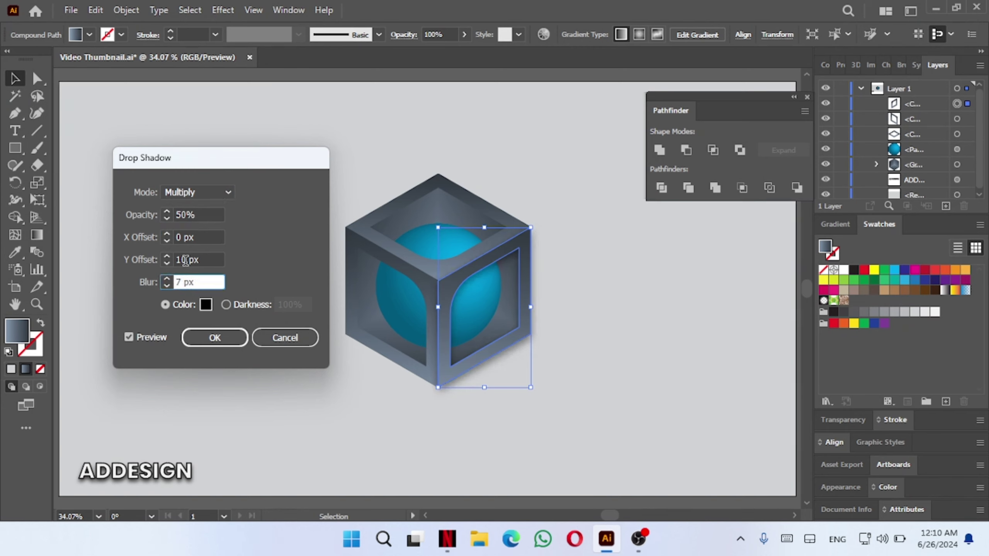
click(186, 259)
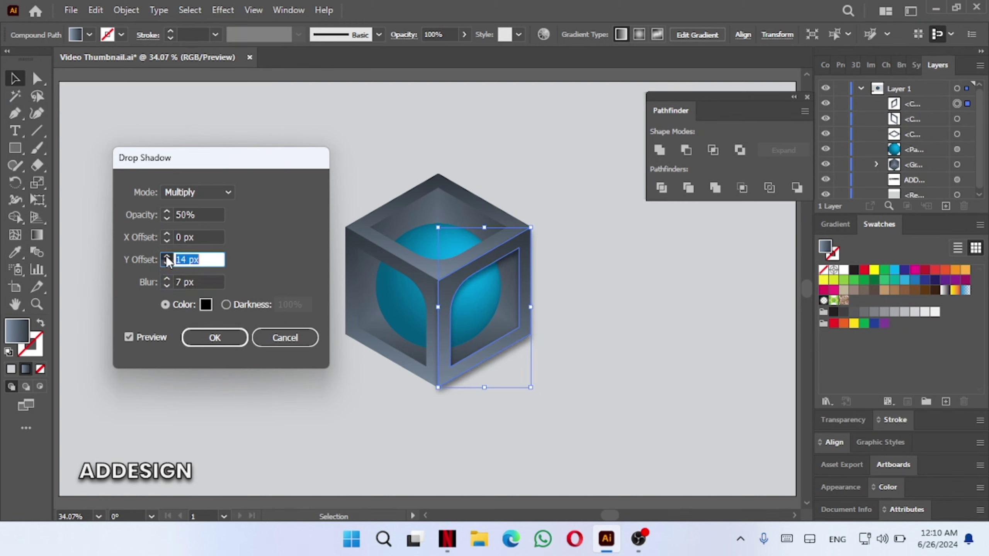
text(23)
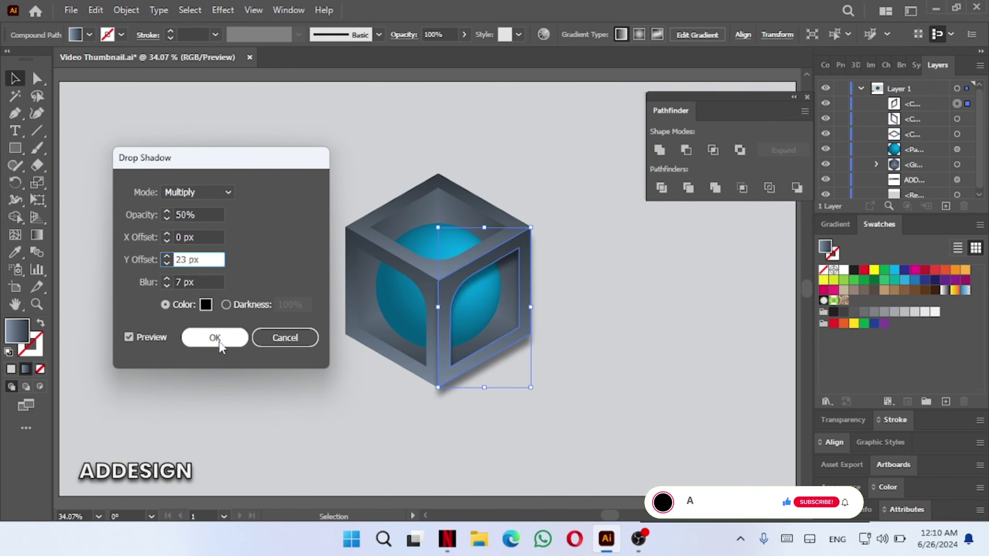
click(215, 337)
click(350, 384)
Step: Apply the same drop shadow to the left side face
click(385, 358)
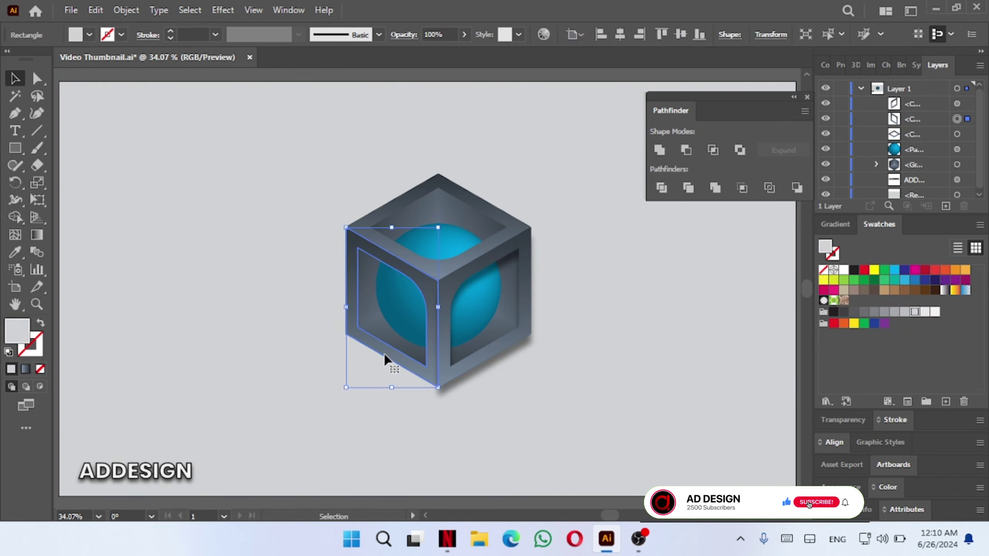
click(223, 9)
mouse_move(242, 174)
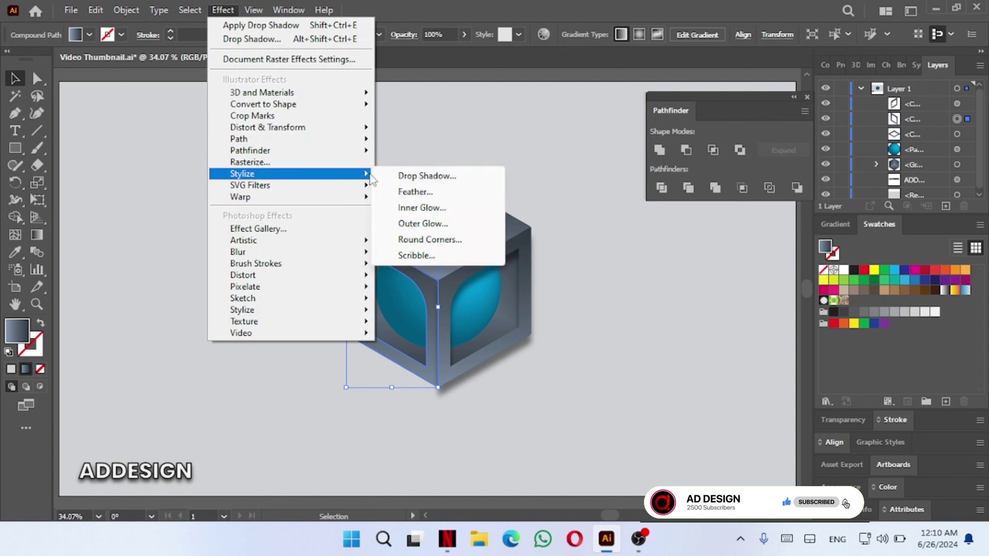
click(427, 176)
click(180, 260)
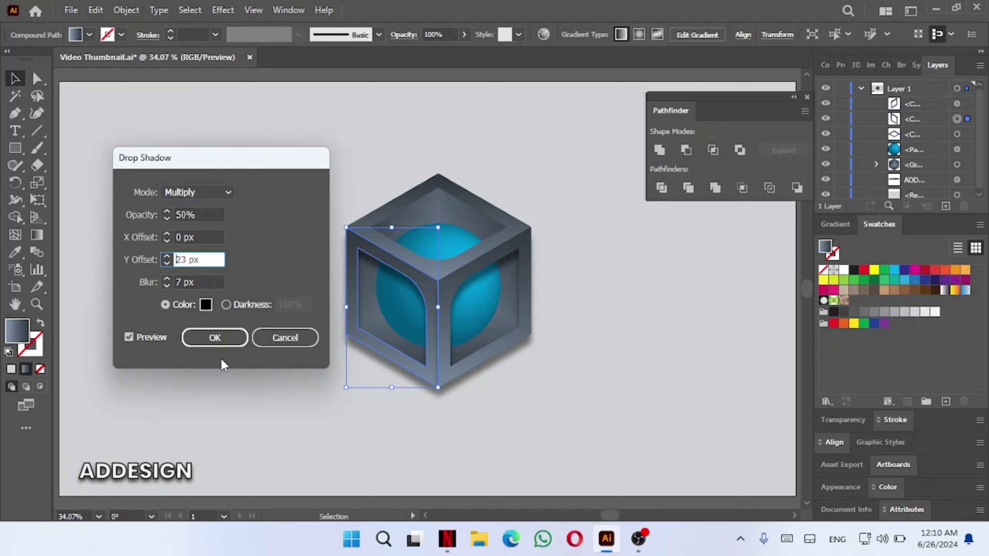
key(Return)
click(328, 438)
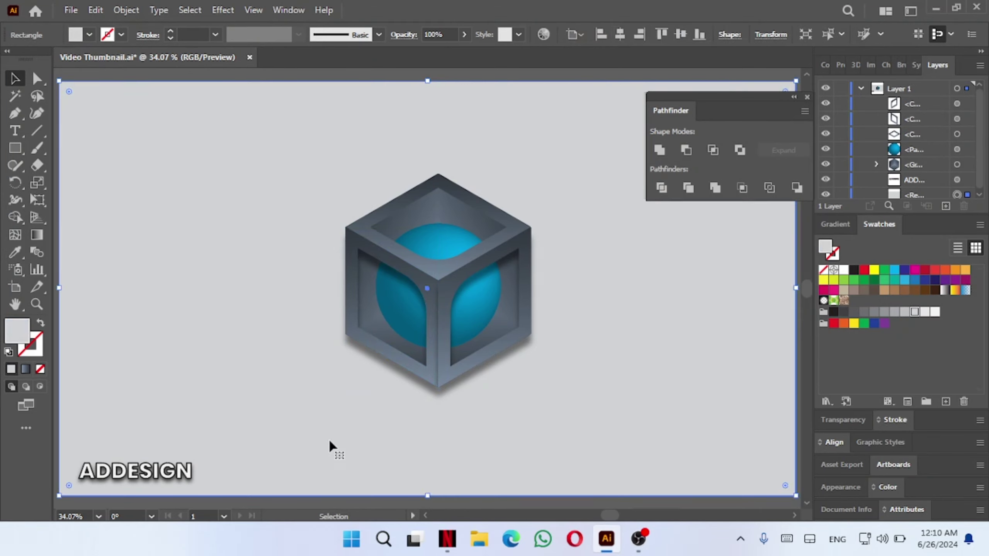